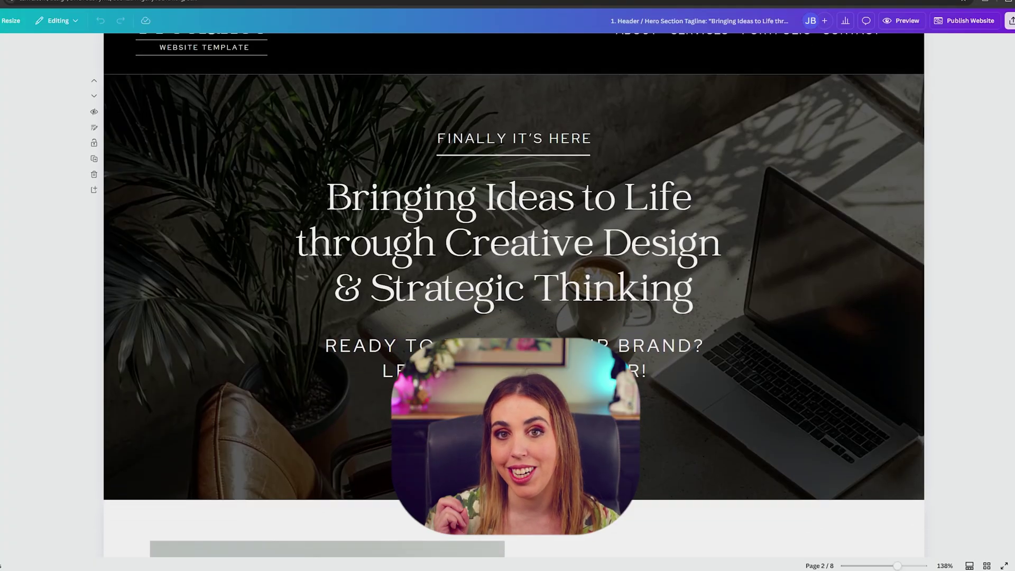
Scroll the Etsy Trends results for 'canva website' to reveal the second row of template listings.
{"action": "scroll", "coordinate": [513, 212], "scroll_direction": "down", "scroll_amount": 3}
{"action": "scroll", "coordinate": [512, 265], "scroll_direction": "down", "scroll_amount": 3}
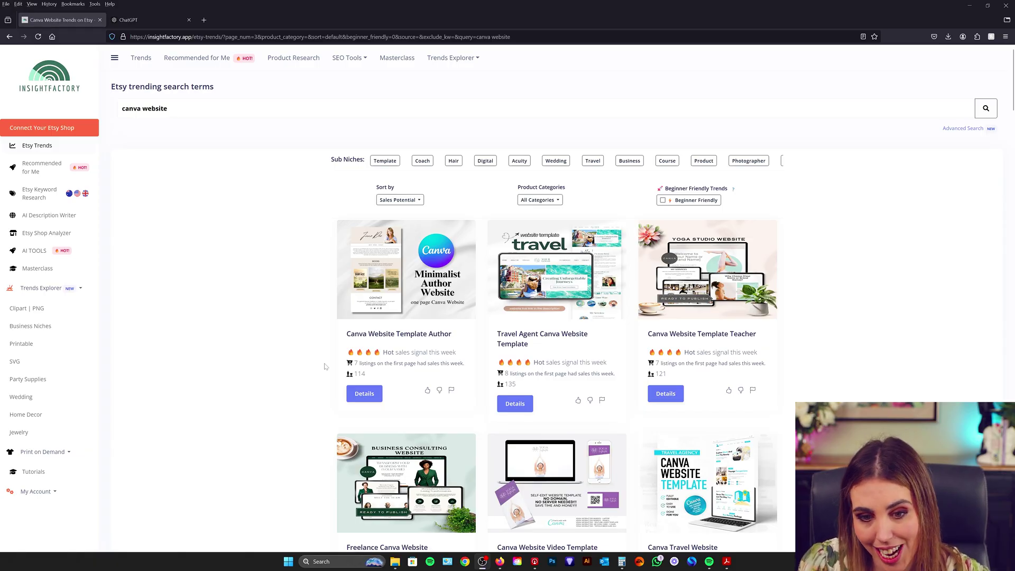
{"action": "mouse_move", "coordinate": [445, 338]}
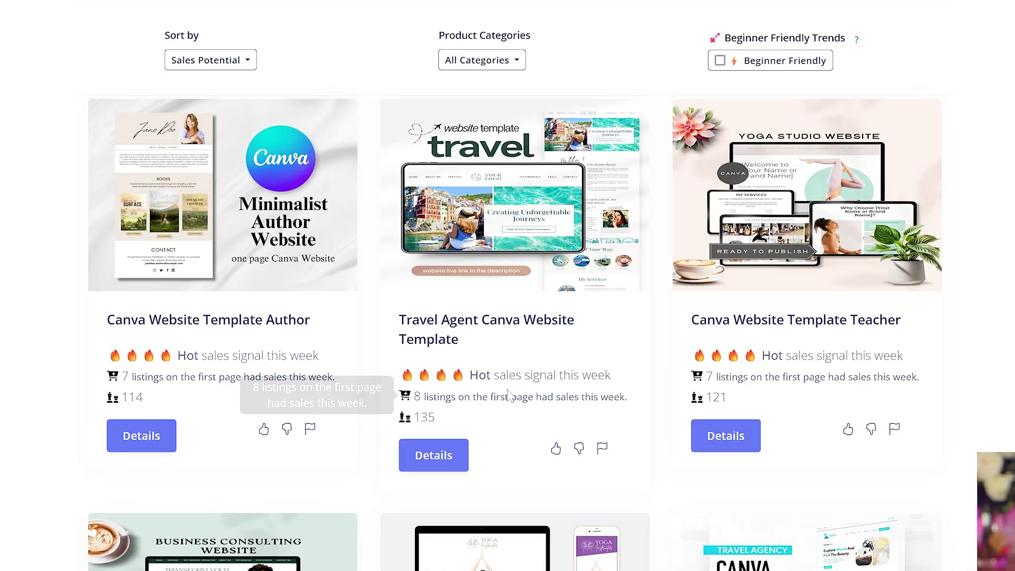
{"action": "scroll", "coordinate": [898, 312], "scroll_direction": "down", "scroll_amount": 5}
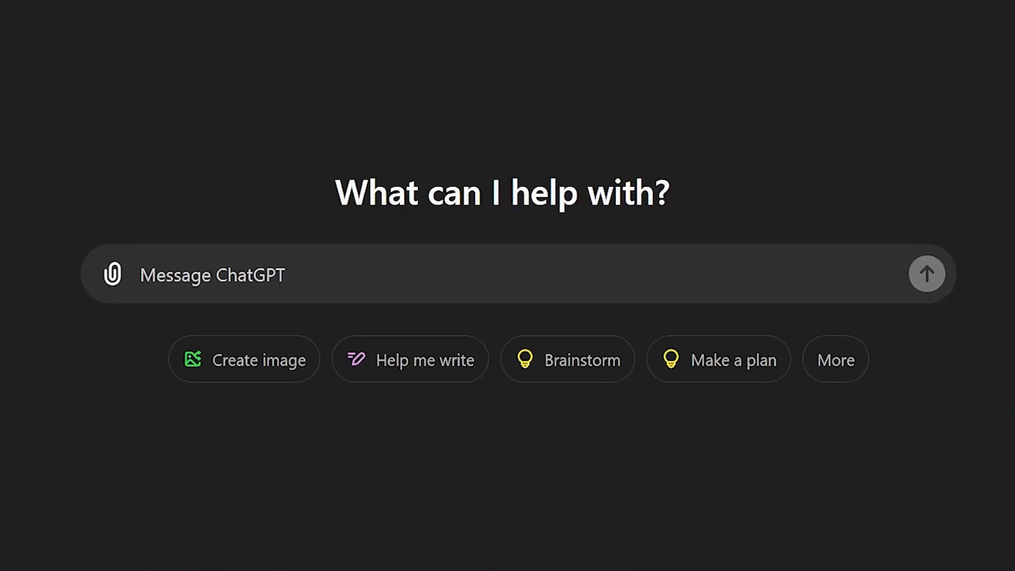
Ask ChatGPT to map out the website sections and select the reply's Header / Hero Section.
{"action": "type", "text": "the "}
{"action": "type", "text": "sections"}
{"action": "type", "text": "."}
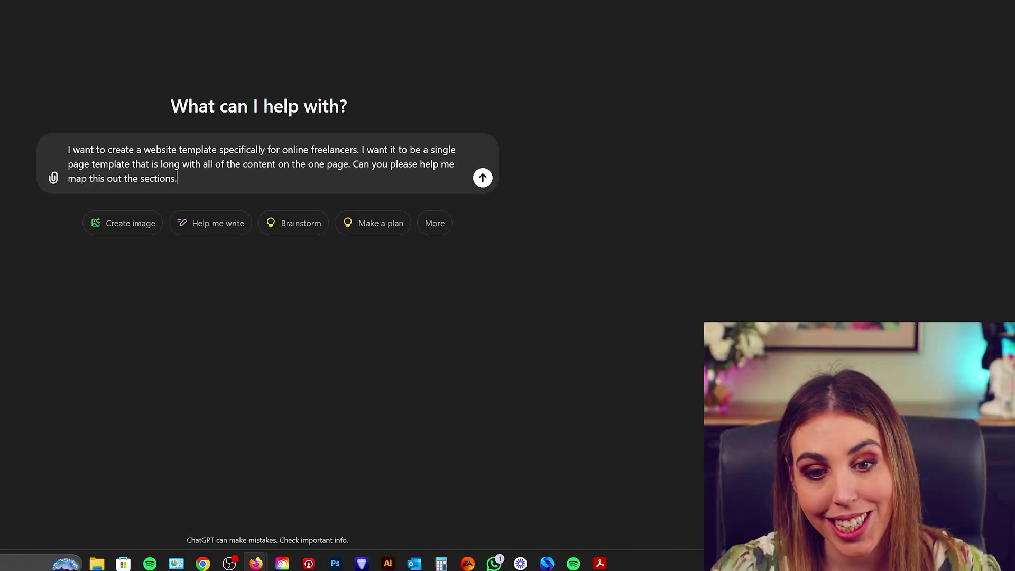
{"action": "key", "text": "Return"}
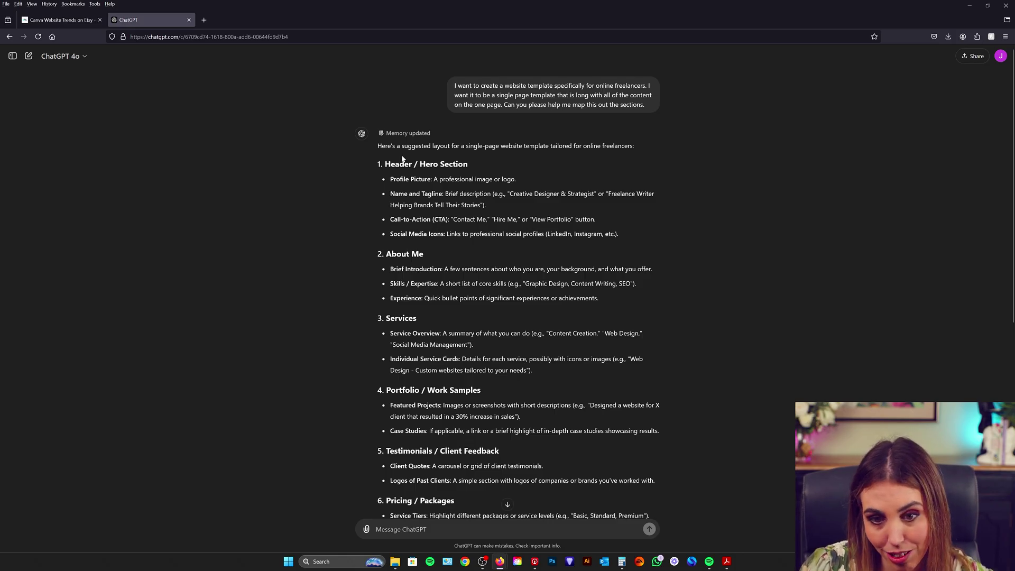
{"action": "scroll", "coordinate": [404, 389], "scroll_direction": "down", "scroll_amount": 5}
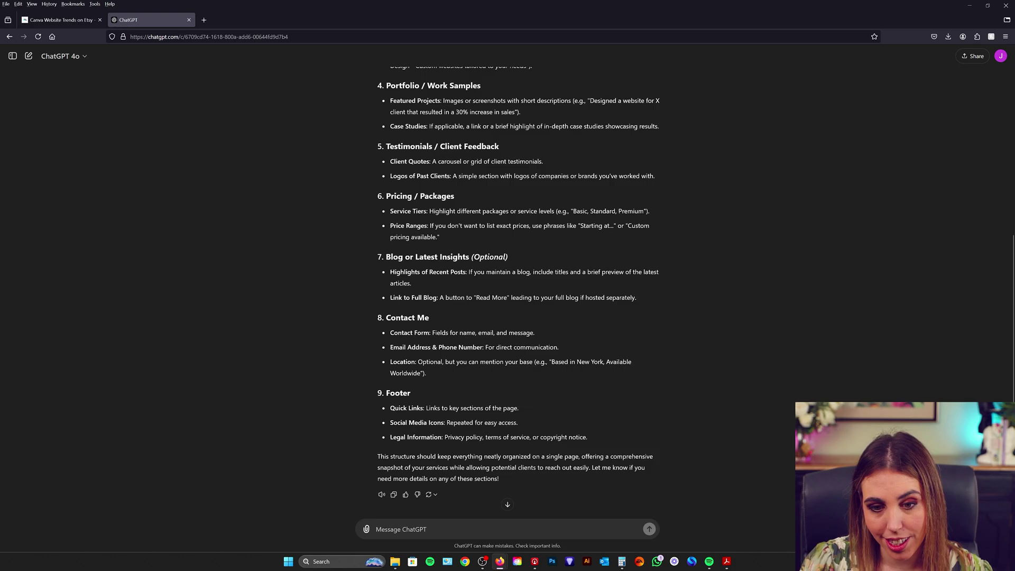
{"action": "scroll", "coordinate": [405, 389], "scroll_direction": "up", "scroll_amount": 6}
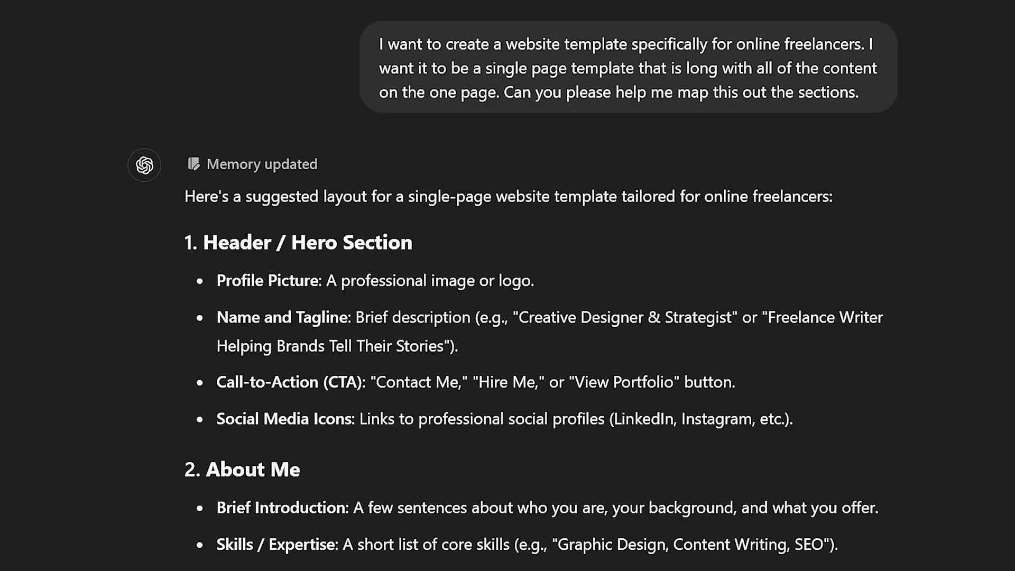
{"action": "left_click_drag", "start_coordinate": [204, 242], "coordinate": [835, 423]}
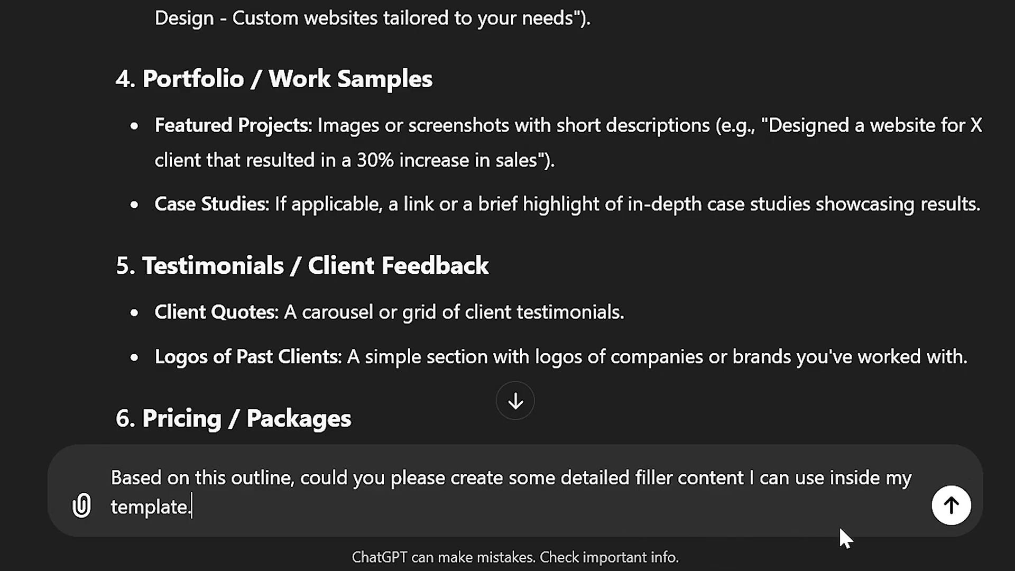
Send the follow-up asking for detailed filler content and review ChatGPT's section-by-section reply.
{"action": "left_click", "coordinate": [952, 505]}
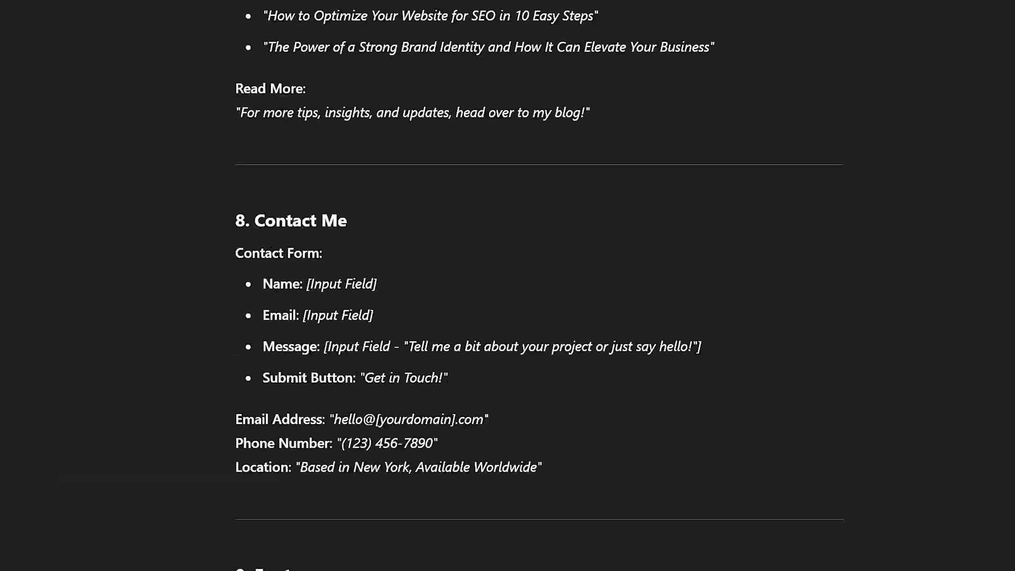
{"action": "scroll", "coordinate": [410, 390], "scroll_direction": "up", "scroll_amount": 15}
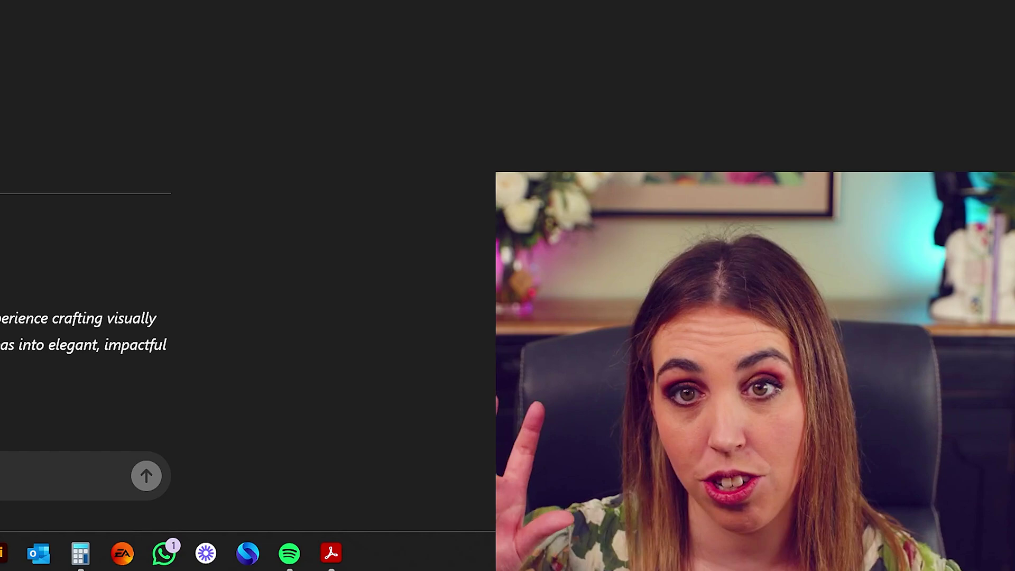
{"action": "scroll", "coordinate": [84, 264], "scroll_direction": "up", "scroll_amount": 5}
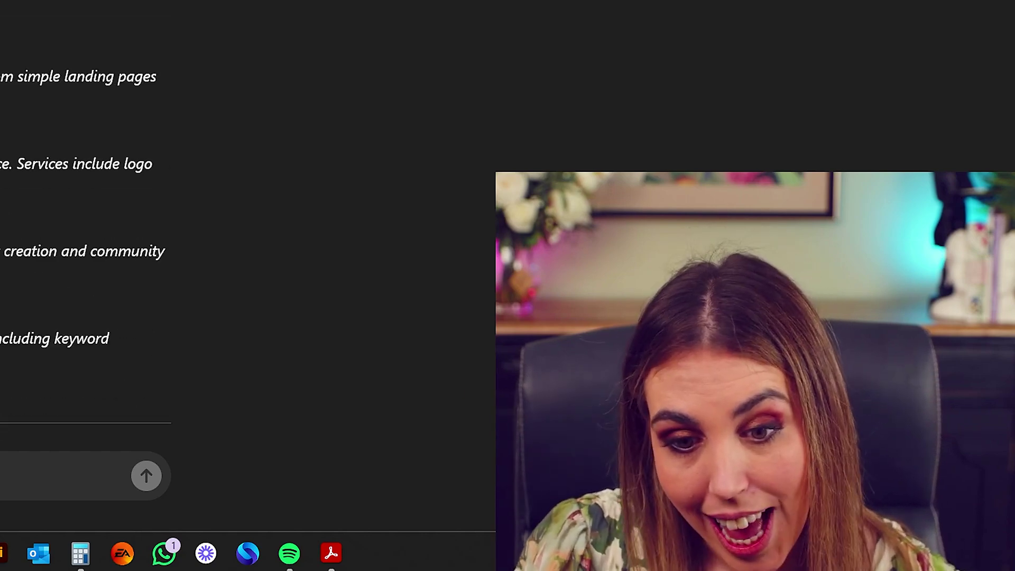
{"action": "scroll", "coordinate": [84, 264], "scroll_direction": "down", "scroll_amount": 10}
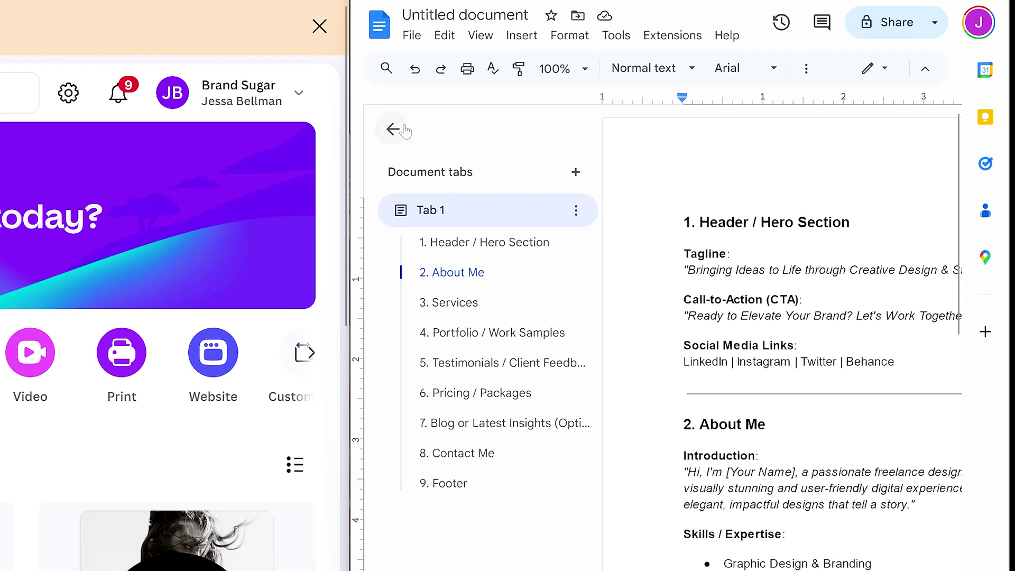
Hide the Doc's tabs and outline, then create a Canva Website design at 1366 × 768 px.
{"action": "left_click", "coordinate": [404, 130]}
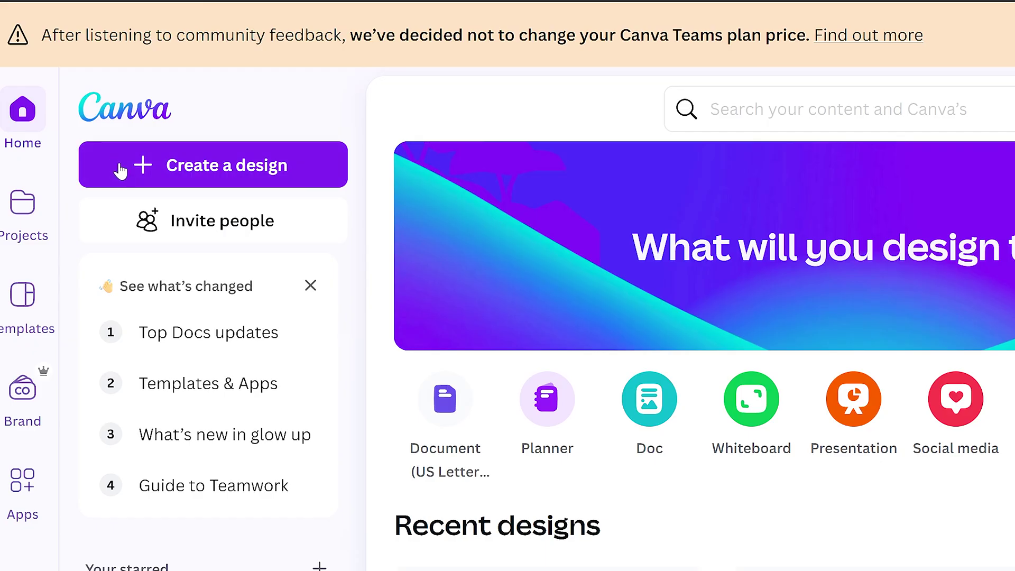
{"action": "left_click", "coordinate": [182, 178]}
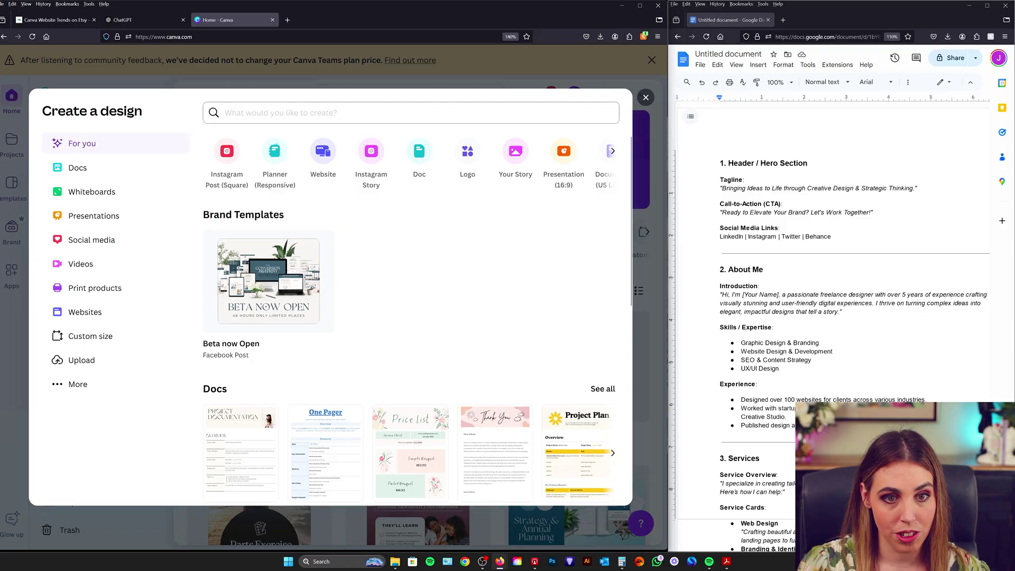
{"action": "type", "text": "website"}
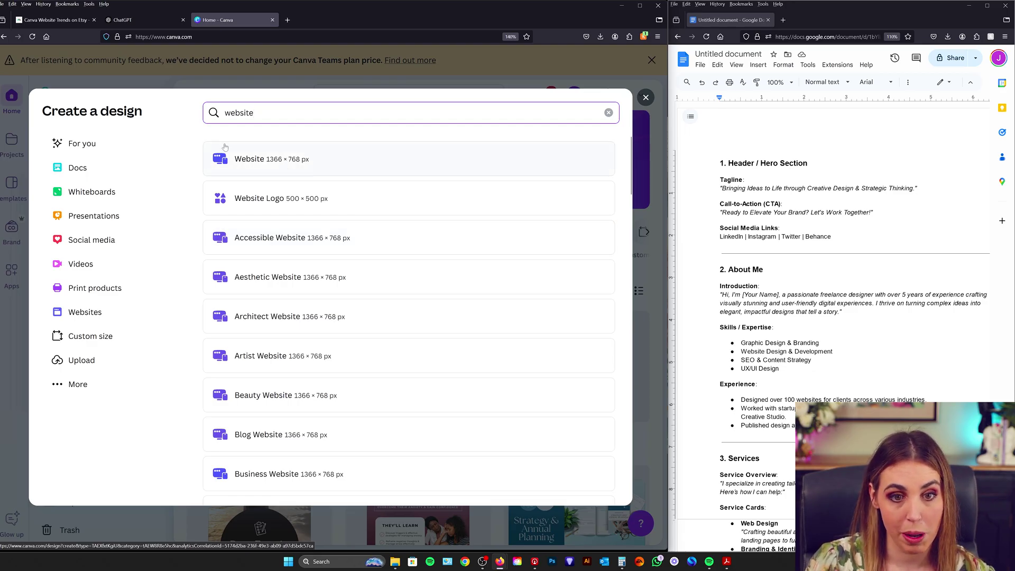
{"action": "left_click", "coordinate": [265, 161]}
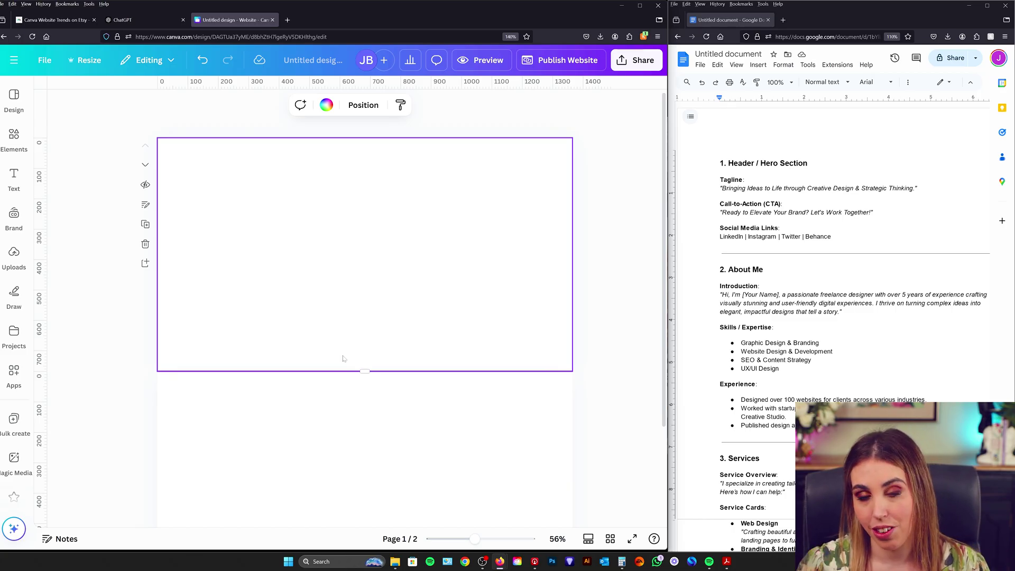
{"action": "left_click_drag", "start_coordinate": [365, 371], "coordinate": [401, 282]}
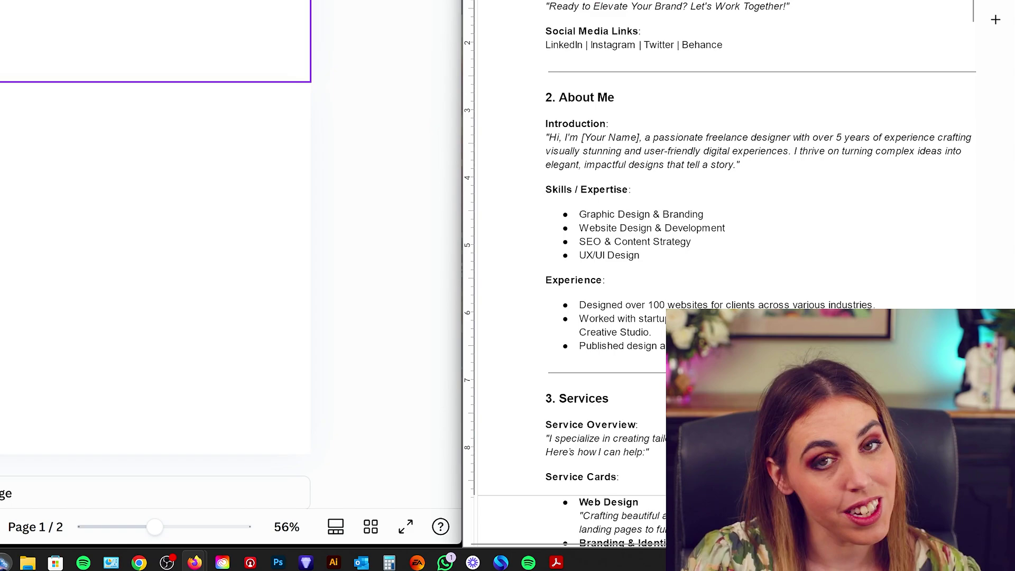
Select the Header / Hero Section filler text in the Google Doc.
{"action": "left_click_drag", "start_coordinate": [722, 45], "coordinate": [546, 0]}
{"action": "key", "text": "ctrl+c"}
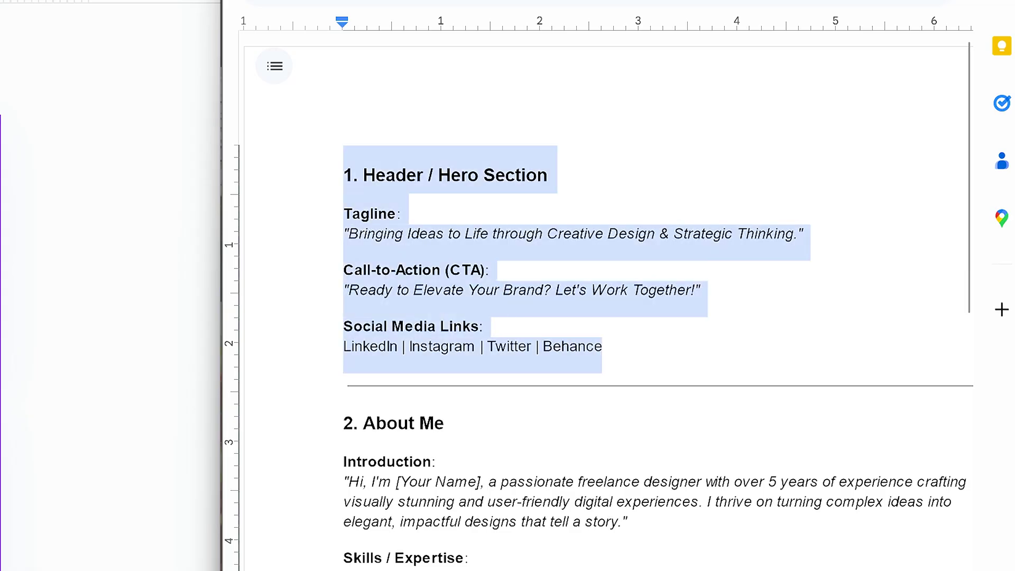
Paste the Header / Hero and About Me content onto the first two Canva pages.
{"action": "left_click", "coordinate": [365, 227]}
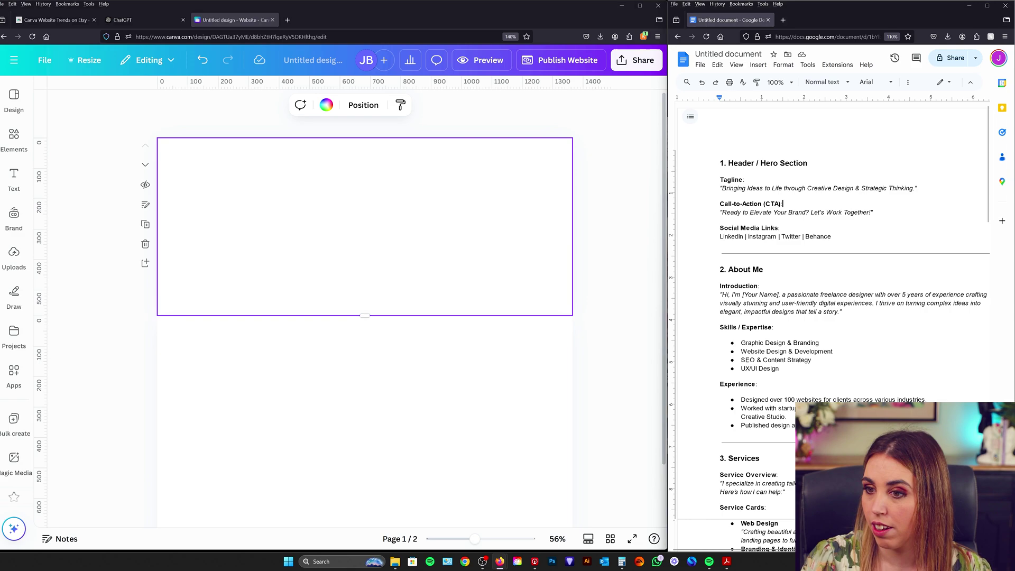
{"action": "key", "text": "ctrl+v"}
{"action": "left_click", "coordinate": [378, 374]}
{"action": "key", "text": "ctrl+v"}
Copy the Services and Portfolio sections from the Doc onto new Canva pages.
{"action": "left_click", "coordinate": [365, 511]}
{"action": "scroll", "coordinate": [854, 318], "scroll_direction": "down", "scroll_amount": 5}
{"action": "left_click_drag", "start_coordinate": [720, 168], "coordinate": [925, 329]}
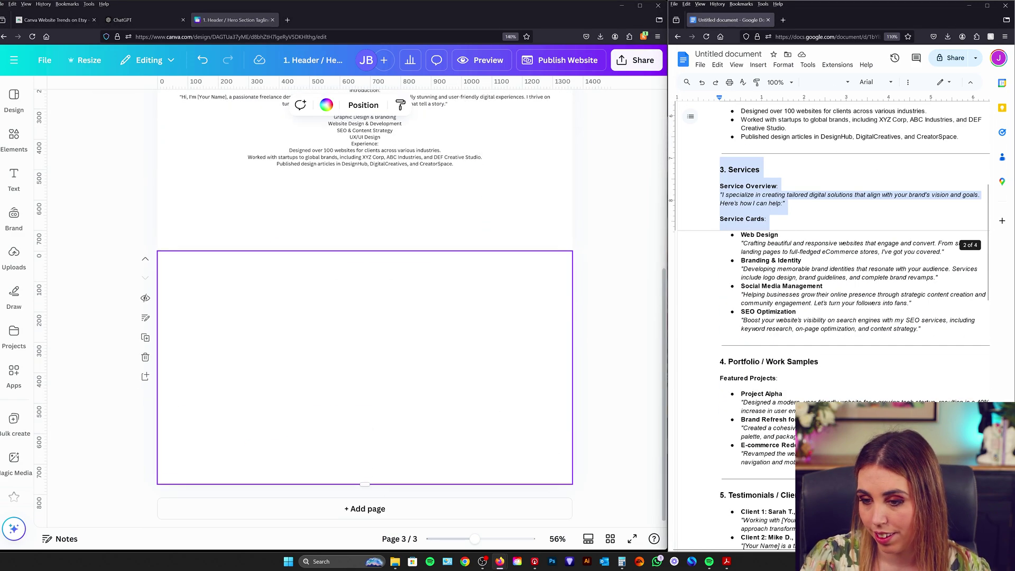
{"action": "key", "text": "ctrl+c"}
{"action": "left_click", "coordinate": [365, 370]}
{"action": "key", "text": "ctrl+v"}
{"action": "left_click_drag", "start_coordinate": [721, 361], "coordinate": [925, 465]}
{"action": "key", "text": "ctrl+c"}
{"action": "key", "text": "ctrl+v"}
Copy the Testimonials and Contact Me sections from the Doc onto new Canva pages.
{"action": "left_click", "coordinate": [365, 509]}
{"action": "scroll", "coordinate": [854, 317], "scroll_direction": "down", "scroll_amount": 5}
{"action": "left_click_drag", "start_coordinate": [720, 311], "coordinate": [925, 397]}
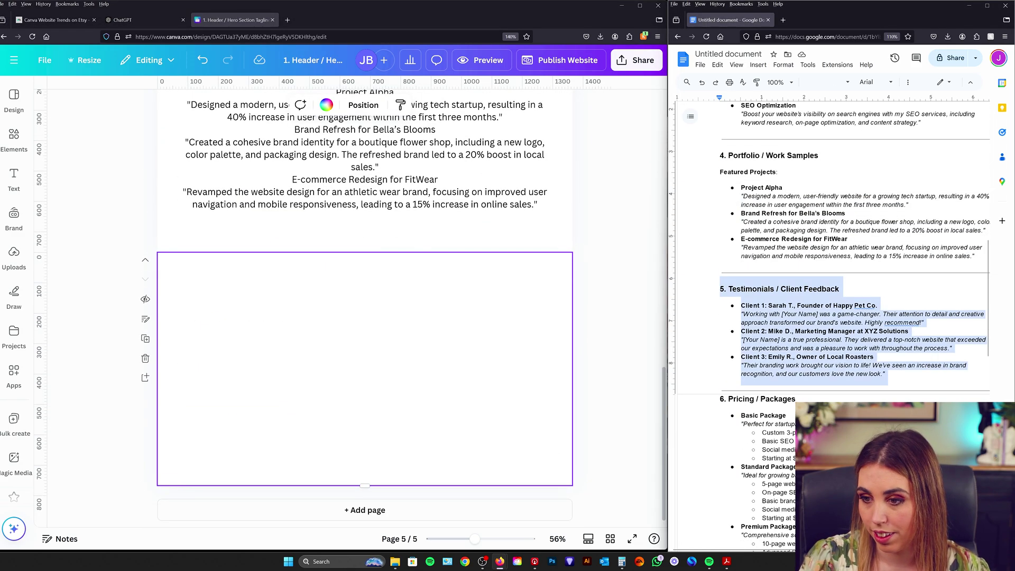
{"action": "key", "text": "ctrl+c"}
{"action": "key", "text": "ctrl+v"}
{"action": "left_click", "coordinate": [365, 510]}
{"action": "left_click_drag", "start_coordinate": [720, 427], "coordinate": [925, 524]}
{"action": "key", "text": "ctrl+c"}
{"action": "key", "text": "ctrl+v"}
Copy the Footer section from the Doc onto its own Canva page.
{"action": "scroll", "coordinate": [854, 317], "scroll_direction": "down", "scroll_amount": 5}
{"action": "left_click_drag", "start_coordinate": [720, 344], "coordinate": [893, 412]}
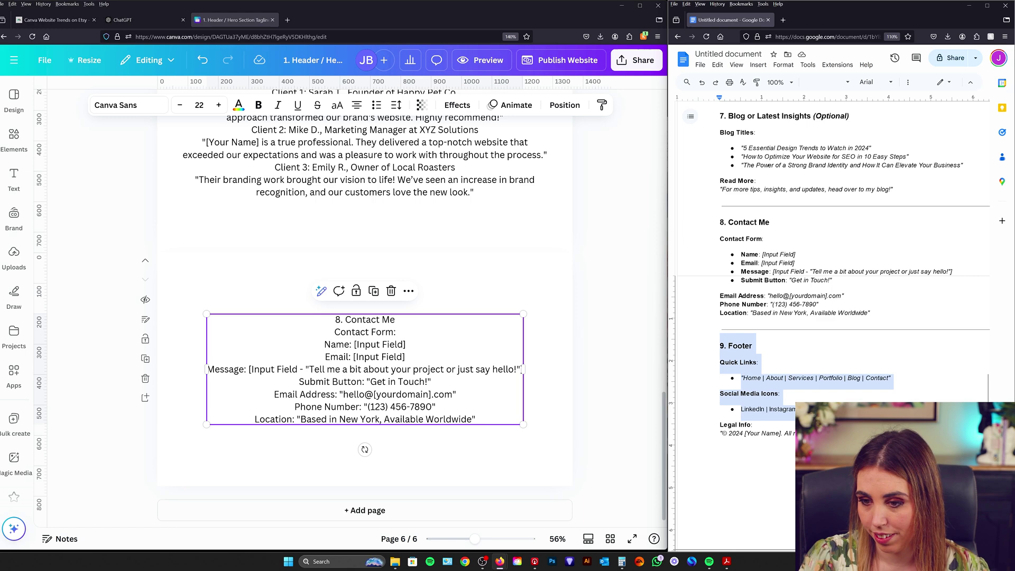
{"action": "key", "text": "ctrl+c"}
{"action": "left_click", "coordinate": [364, 512]}
{"action": "key", "text": "ctrl+v"}
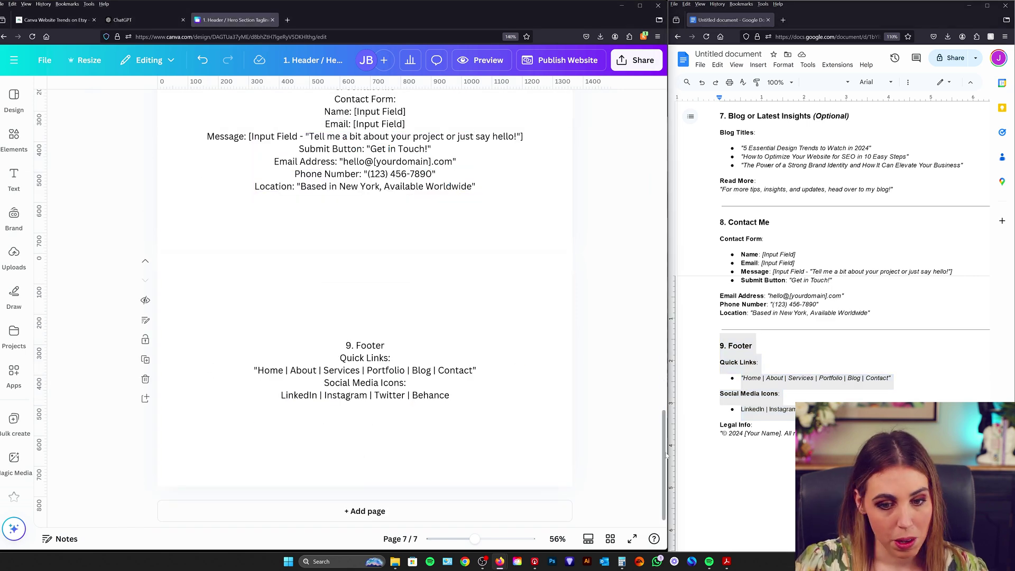
{"action": "left_click_drag", "start_coordinate": [666, 454], "coordinate": [651, 139]}
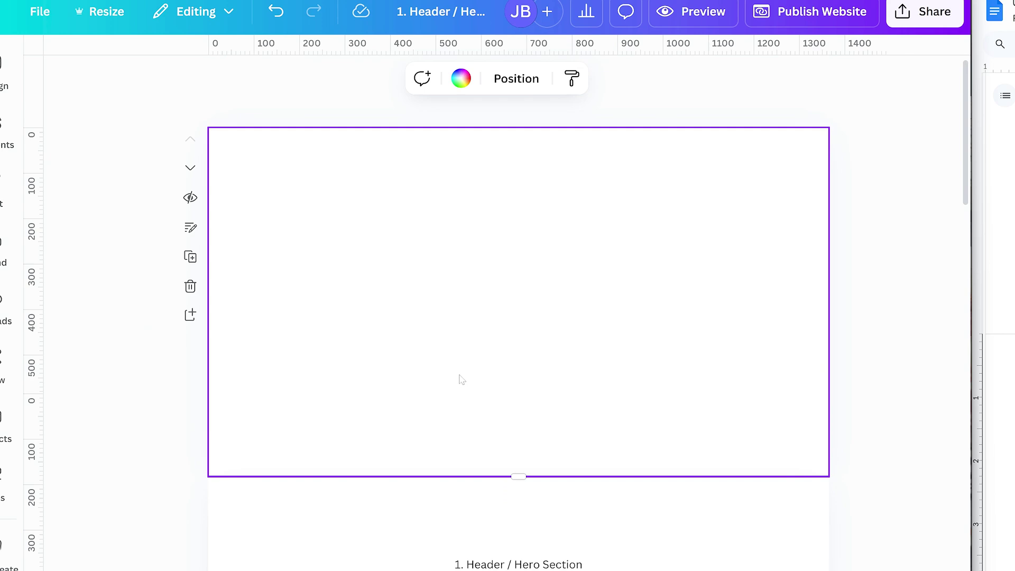
Shrink the top page to a 288-high navigation bar and colour it dark.
{"action": "left_click_drag", "start_coordinate": [518, 476], "coordinate": [703, 326]}
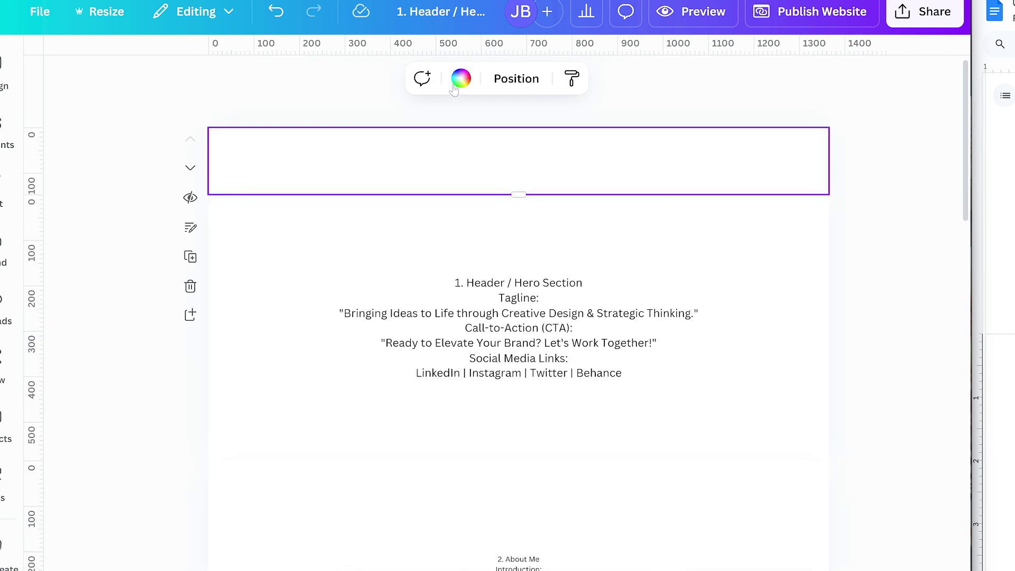
{"action": "left_click", "coordinate": [456, 83]}
{"action": "left_click", "coordinate": [56, 303]}
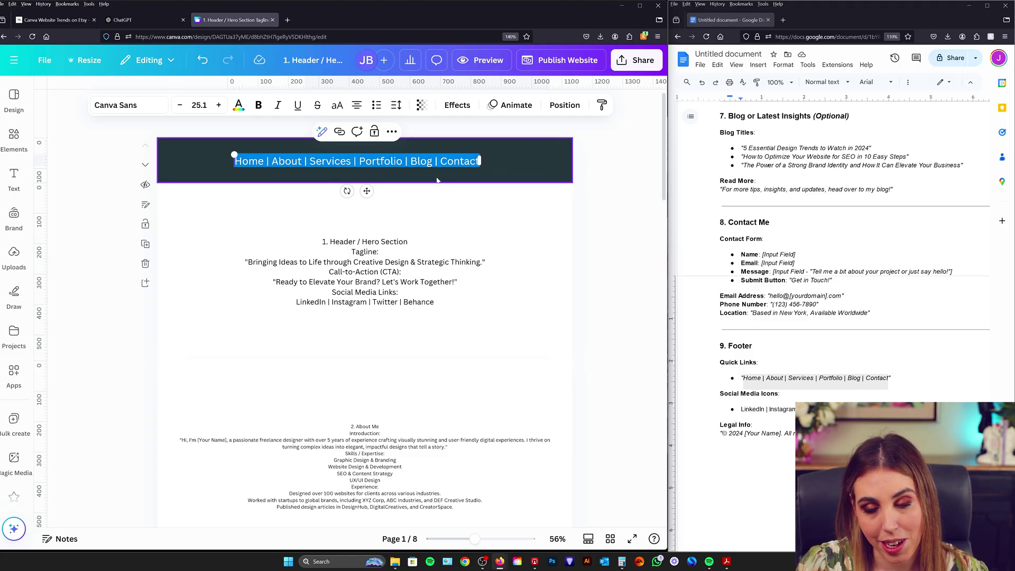
Remove the Blog link from the header navigation text.
{"action": "left_click", "coordinate": [428, 160]}
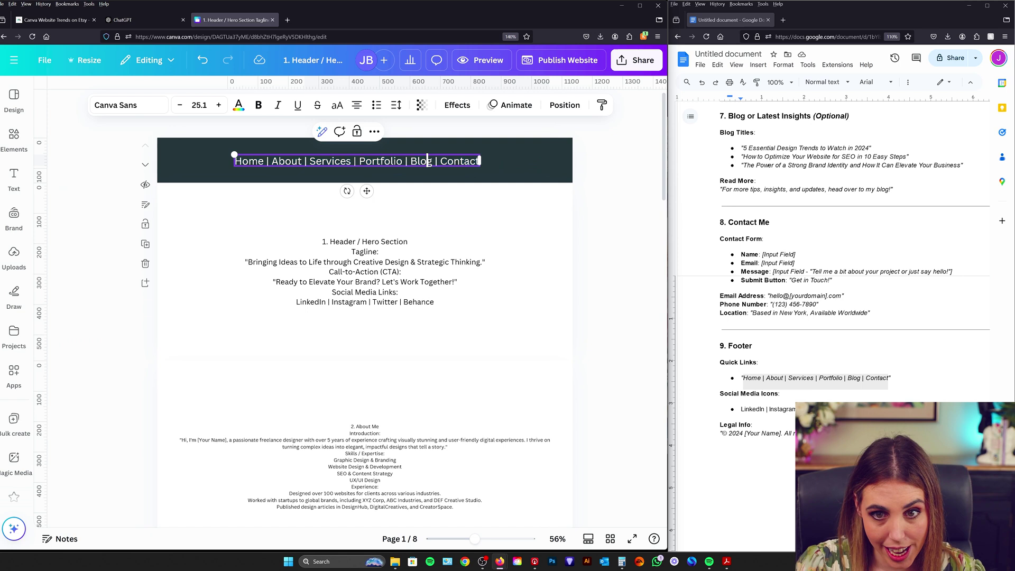
{"action": "key", "text": "BackSpace"}
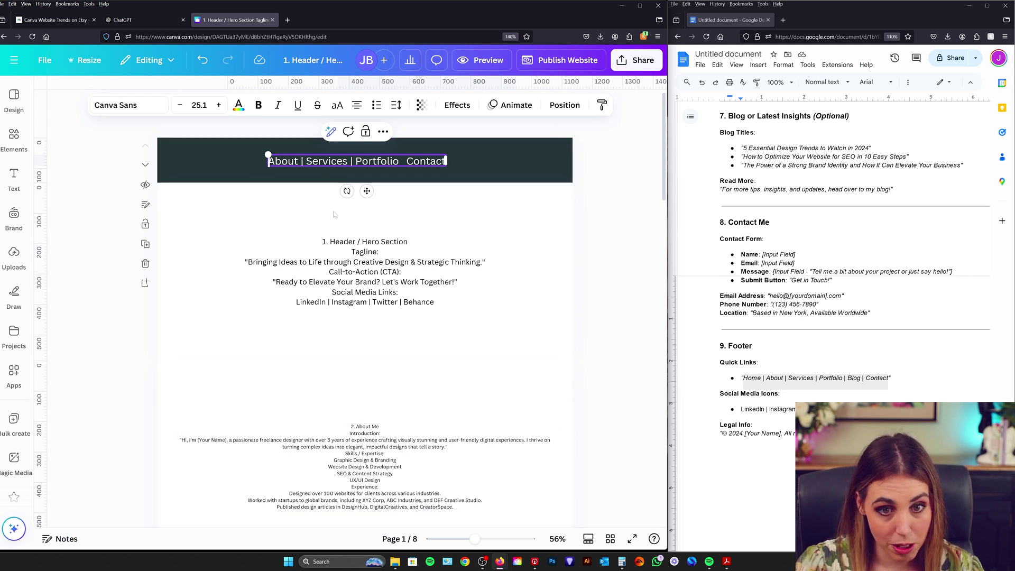
{"action": "scroll", "coordinate": [334, 214], "scroll_direction": "down", "scroll_amount": 10}
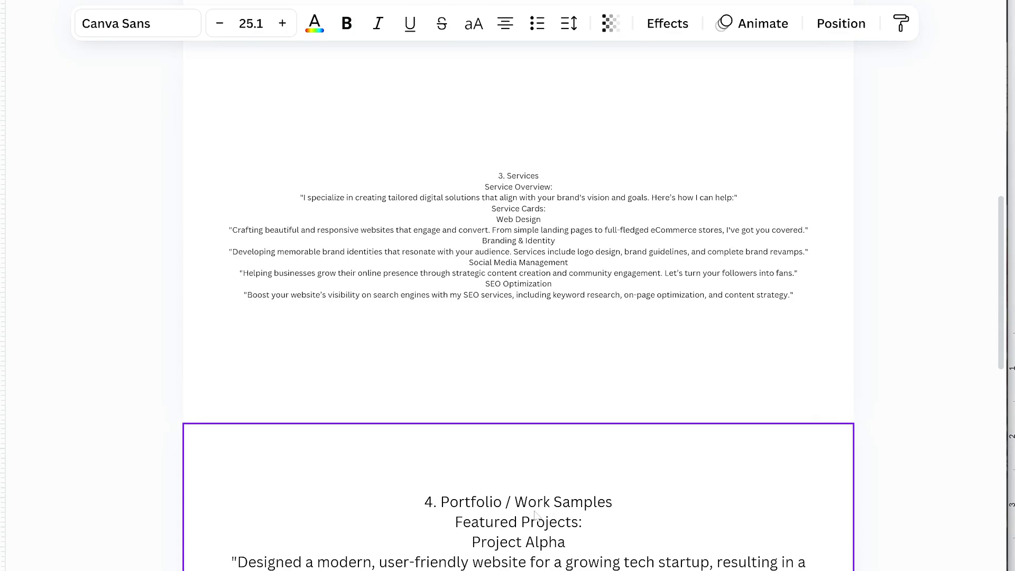
{"action": "scroll", "coordinate": [535, 515], "scroll_direction": "down", "scroll_amount": 2}
{"action": "scroll", "coordinate": [535, 517], "scroll_direction": "up", "scroll_amount": 15}
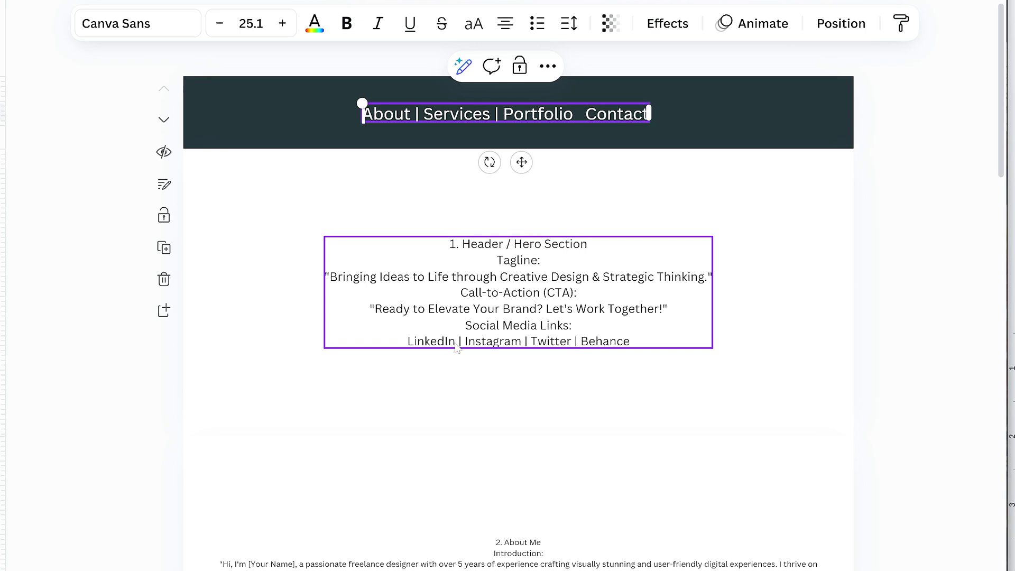
Delete the dividers between About, Services and Portfolio, leaving the Hero text box selected.
{"action": "left_click", "coordinate": [504, 114]}
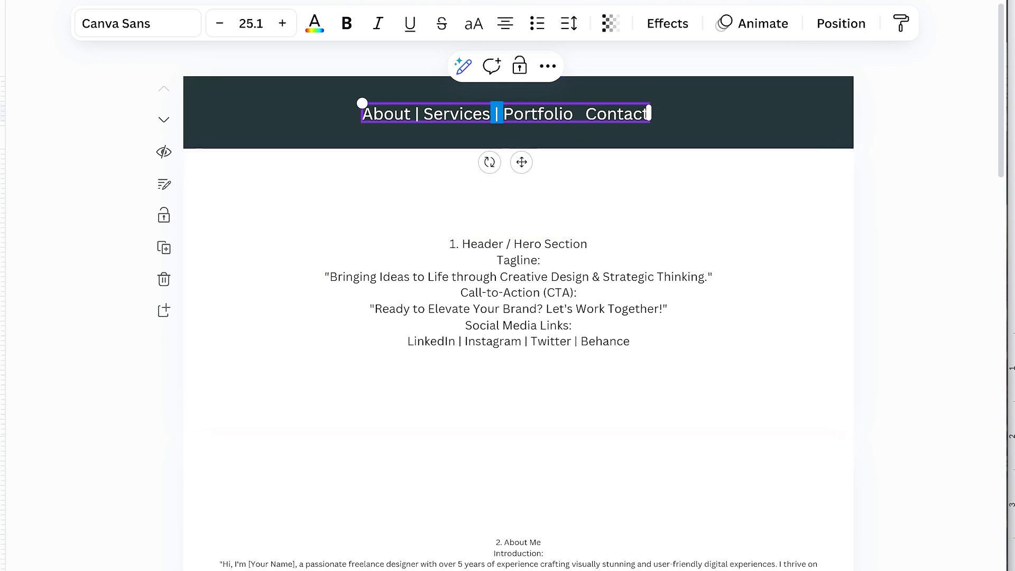
{"action": "key", "text": "BackSpace"}
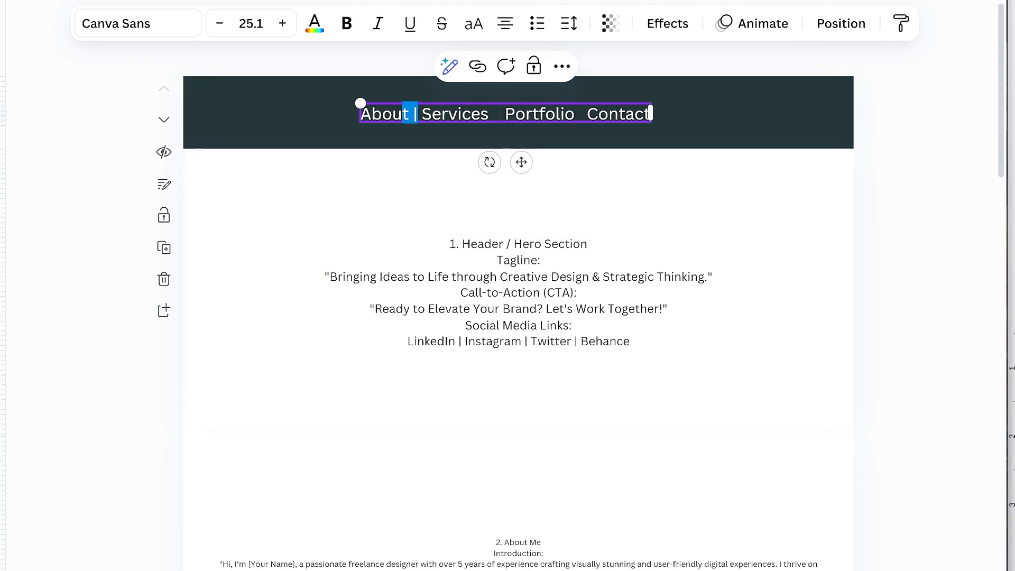
{"action": "key", "text": "BackSpace"}
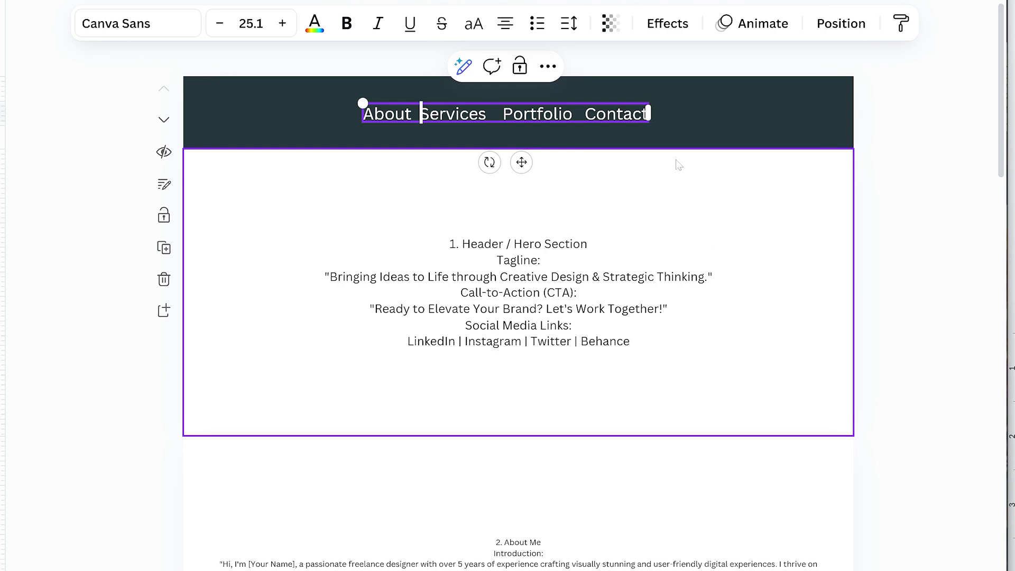
{"action": "left_click", "coordinate": [419, 112]}
{"action": "left_click", "coordinate": [431, 119]}
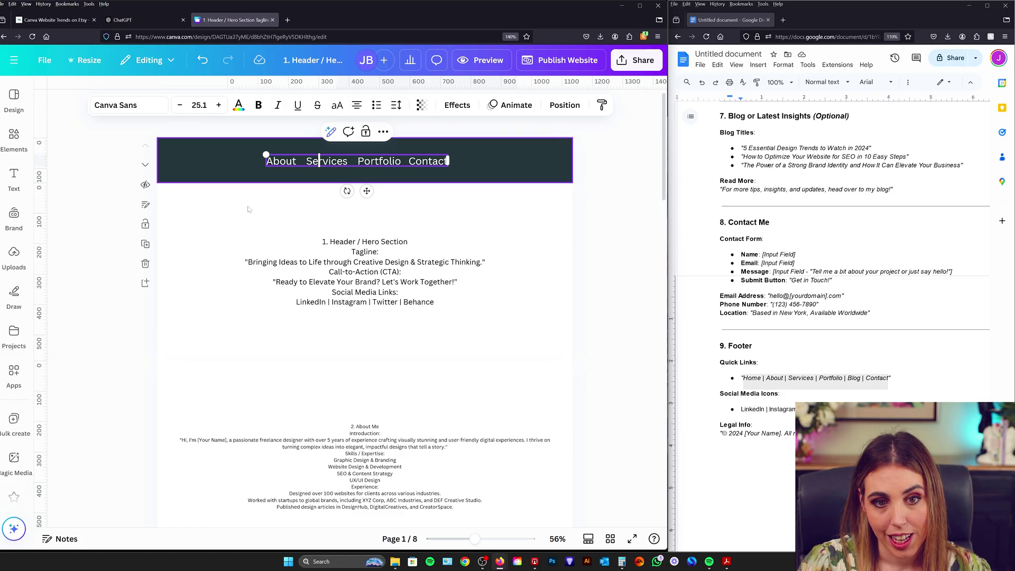
{"action": "left_click", "coordinate": [223, 372]}
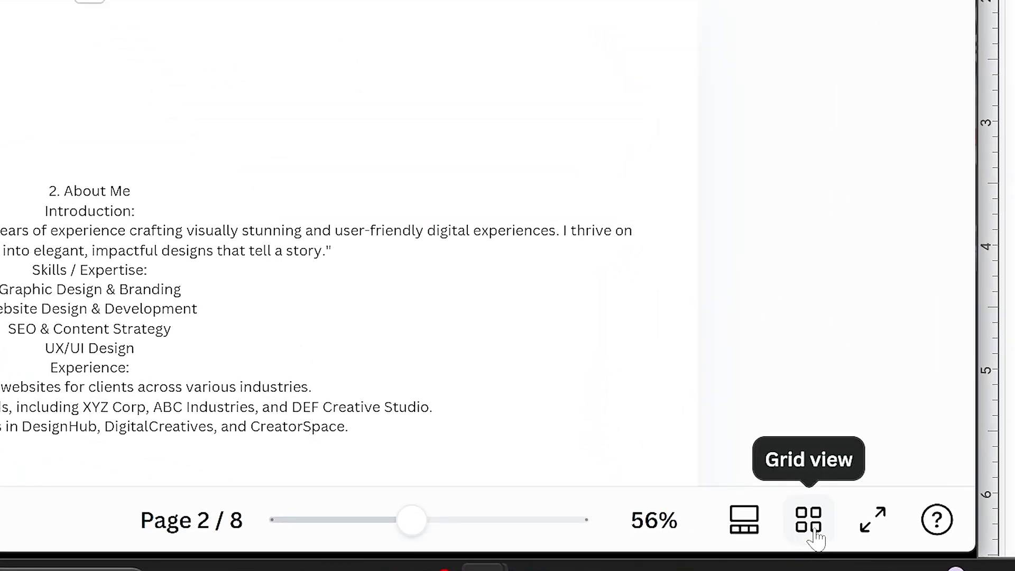
In Grid view, title pages 3, 4 and 6 About Me, Services and Testimonials.
{"action": "left_click", "coordinate": [813, 529]}
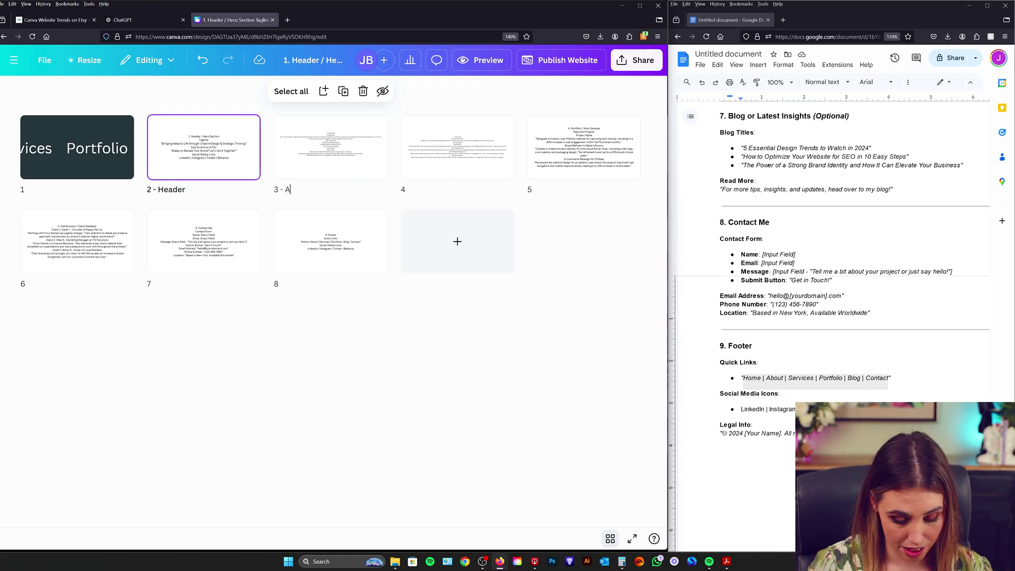
{"action": "left_click", "coordinate": [793, 381]}
{"action": "type", "text": "About Me"}
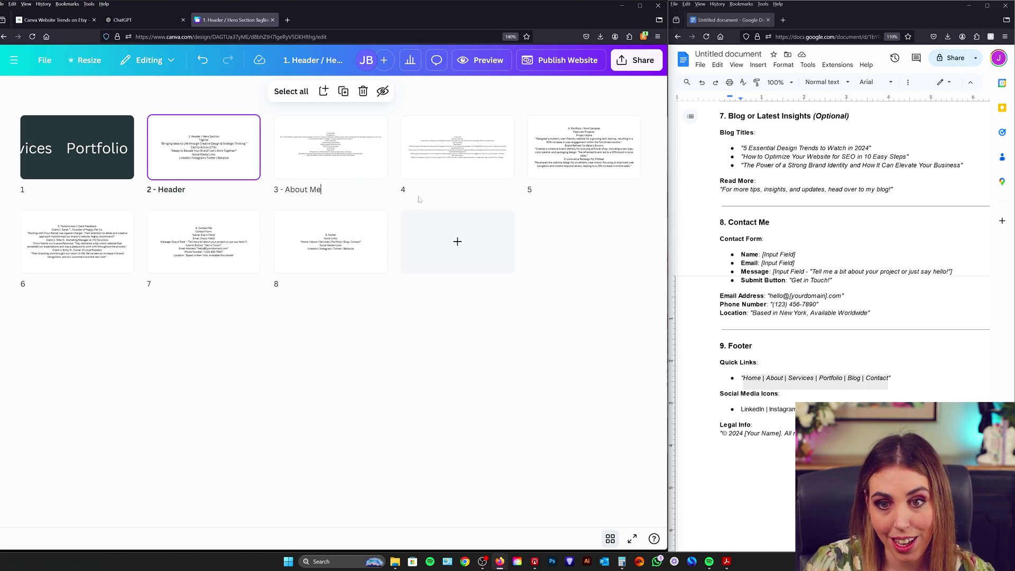
{"action": "left_click", "coordinate": [419, 196]}
{"action": "type", "text": "Services"}
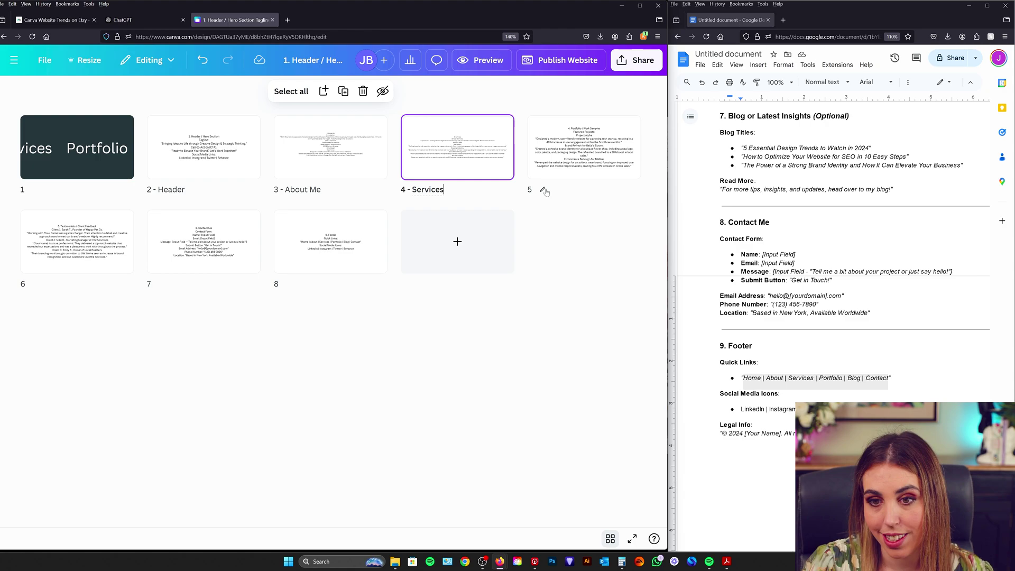
{"action": "left_click", "coordinate": [29, 284]}
{"action": "type", "text": "Testimonials"}
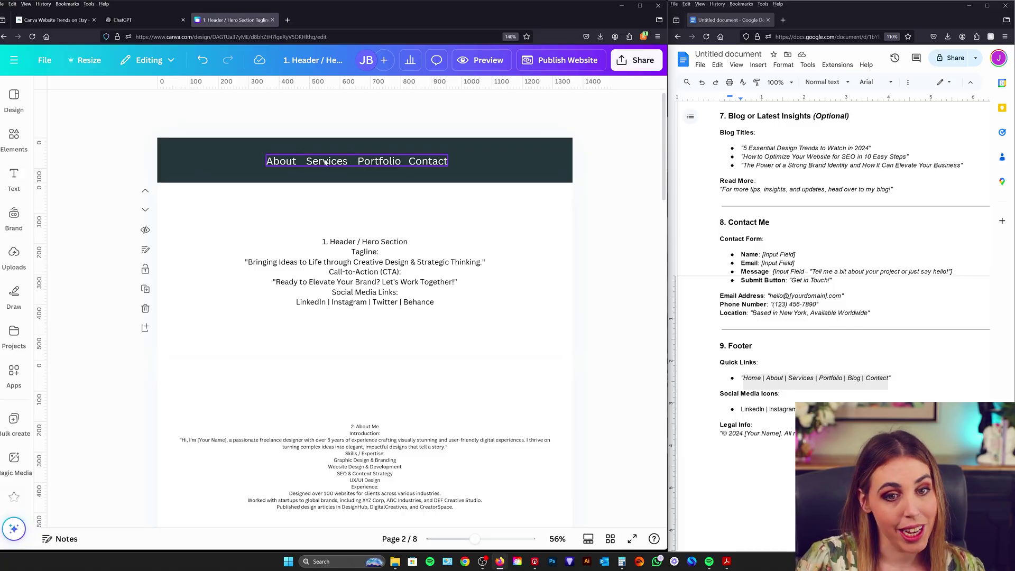
{"action": "left_click", "coordinate": [291, 166]}
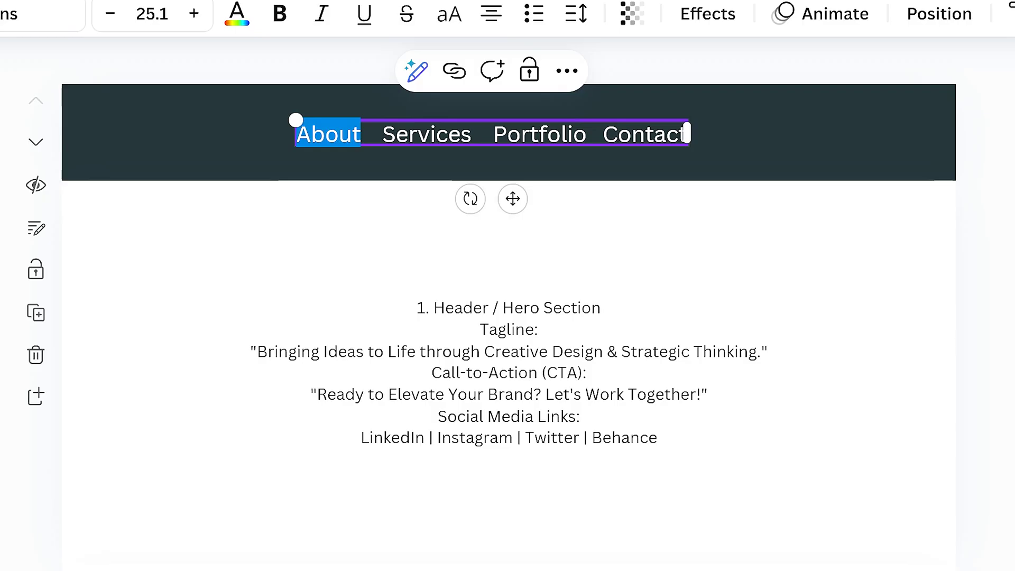
Link the About navigation word to page '3 - About Me' in this document.
{"action": "left_click", "coordinate": [455, 76]}
{"action": "scroll", "coordinate": [412, 476], "scroll_direction": "down", "scroll_amount": 3}
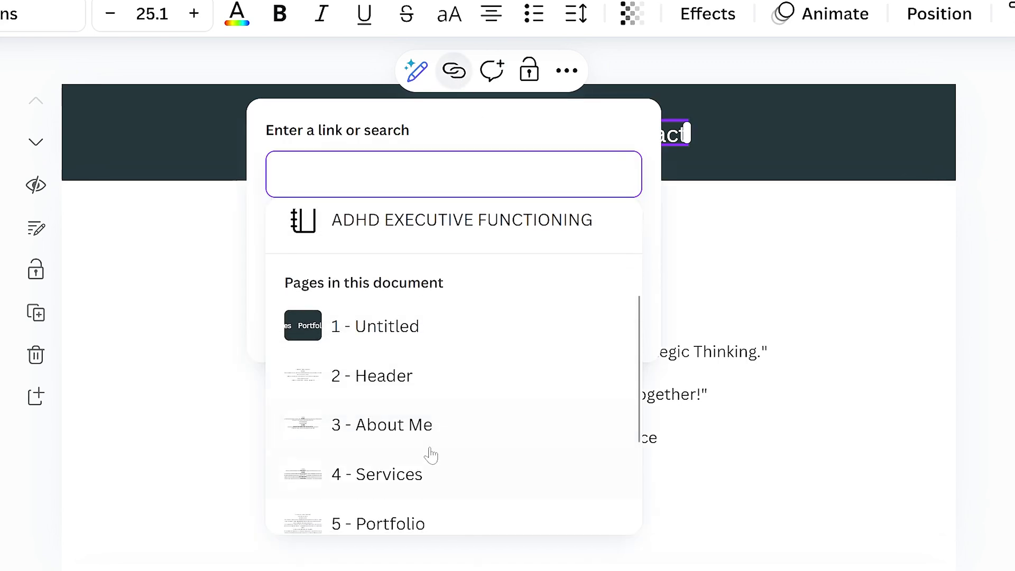
{"action": "left_click", "coordinate": [429, 443]}
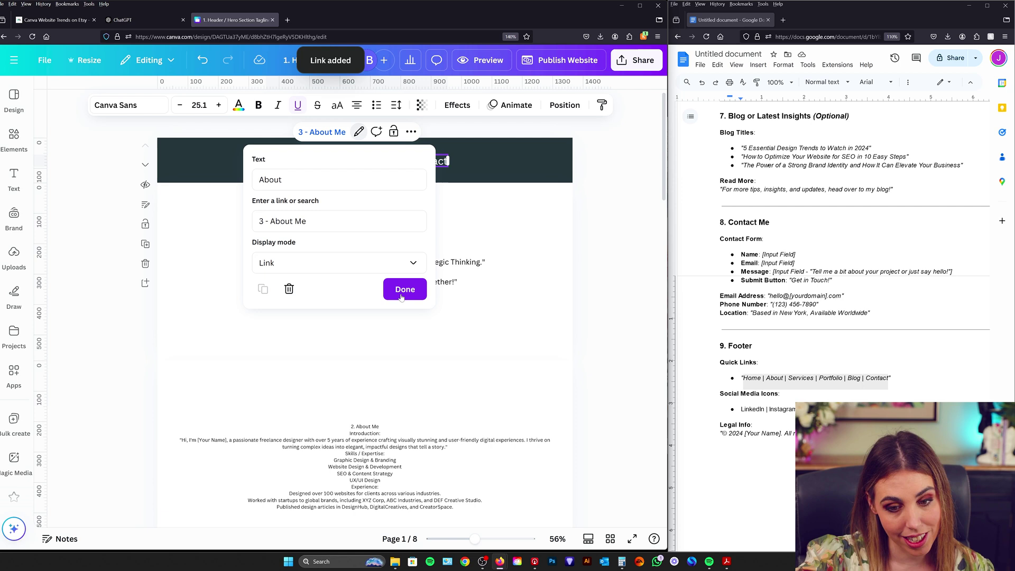
{"action": "left_click", "coordinate": [401, 297]}
{"action": "left_click", "coordinate": [383, 341]}
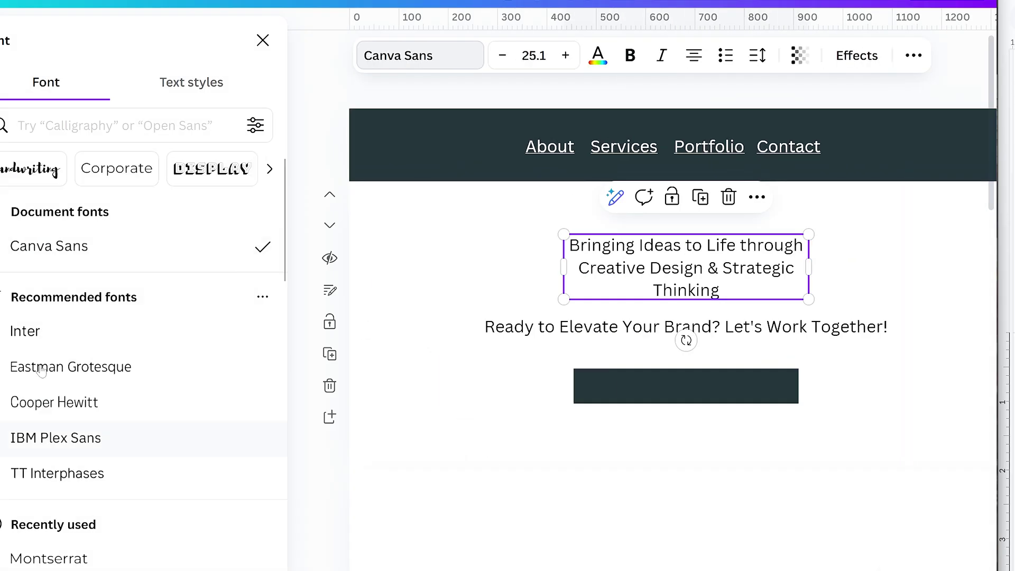
Enter 'cor' as a font search and select the tagline text.
{"action": "type", "text": "cor"}
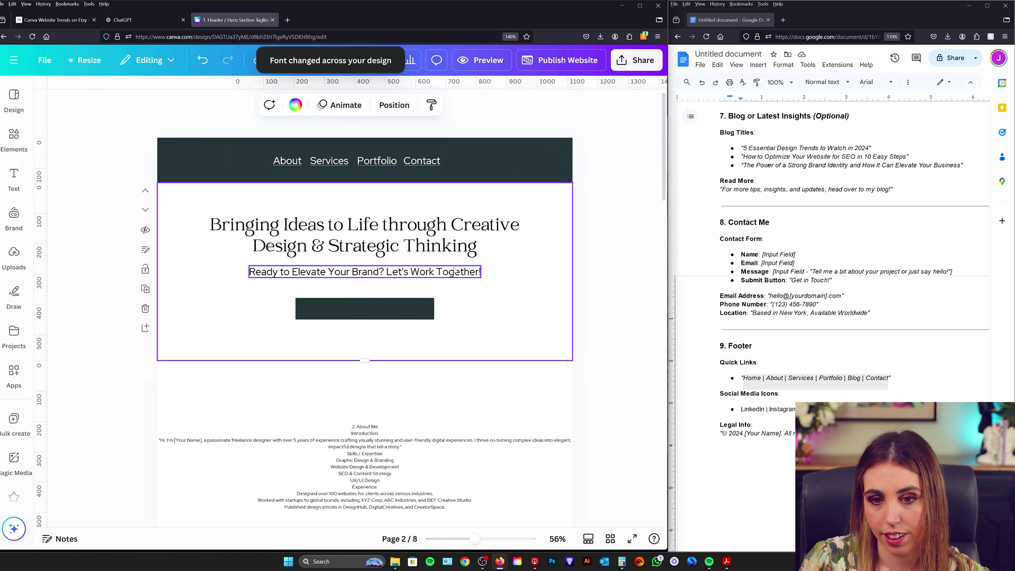
{"action": "left_click", "coordinate": [455, 271]}
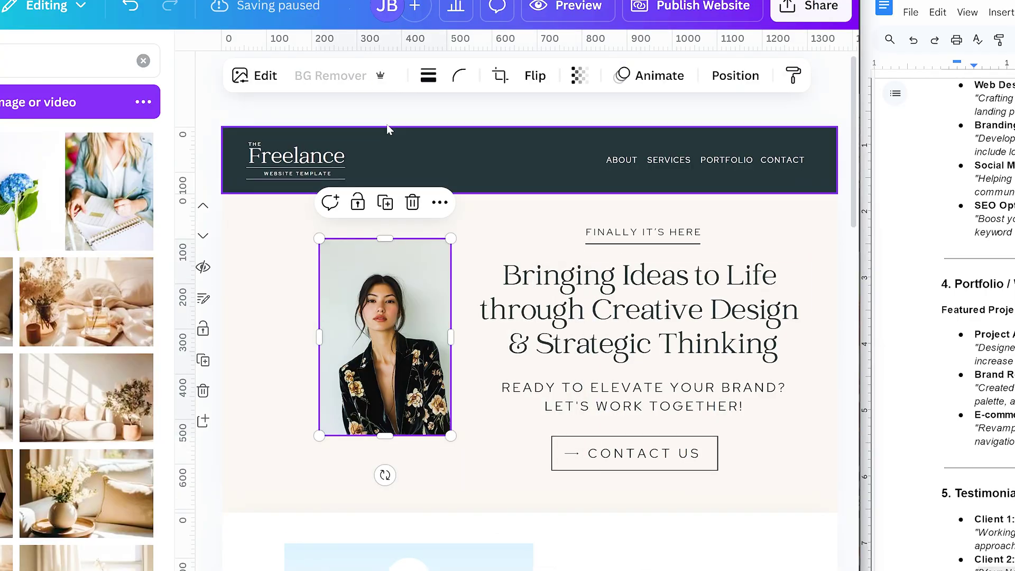
Place the woman's portrait in the left photo frame and widen the Skills box leftward.
{"action": "mouse_move", "coordinate": [386, 317]}
{"action": "left_mouse_down"}
{"action": "mouse_move", "coordinate": [388, 296]}
{"action": "mouse_move", "coordinate": [391, 307]}
{"action": "left_mouse_up"}
{"action": "scroll", "coordinate": [468, 416], "scroll_direction": "down", "scroll_amount": 2}
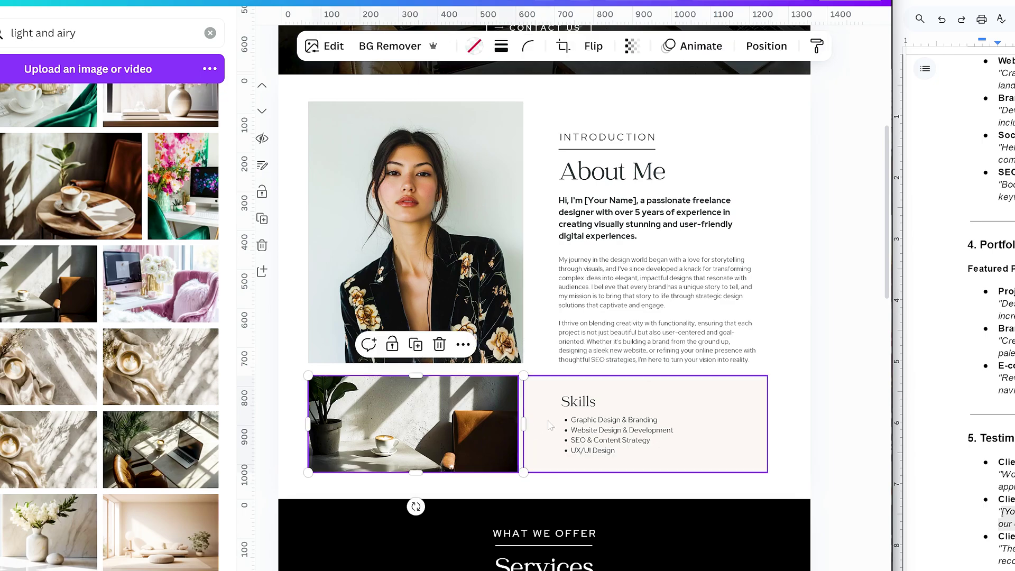
{"action": "left_click_drag", "start_coordinate": [526, 426], "coordinate": [530, 426]}
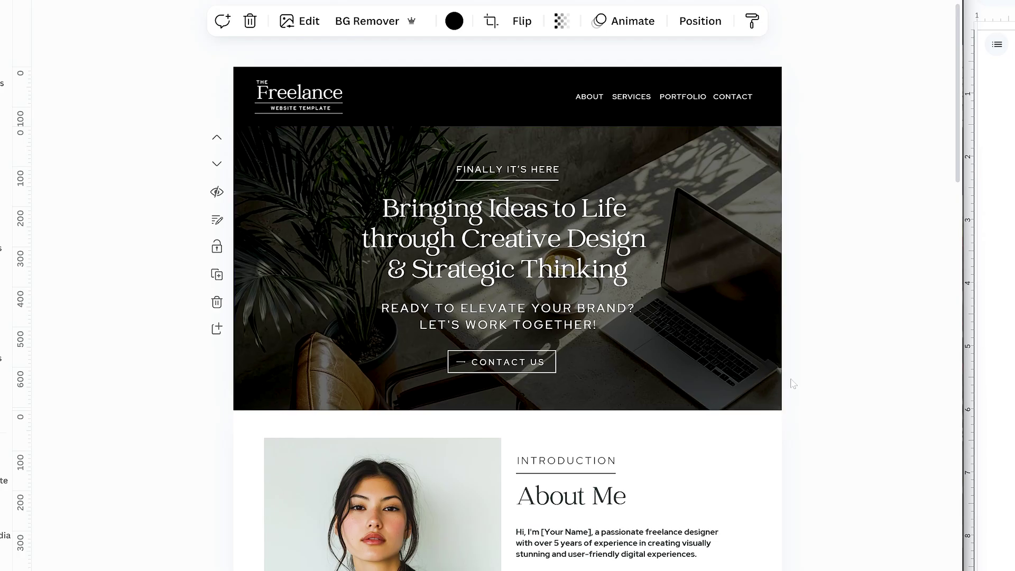
{"action": "scroll", "coordinate": [555, 383], "scroll_direction": "down", "scroll_amount": 5}
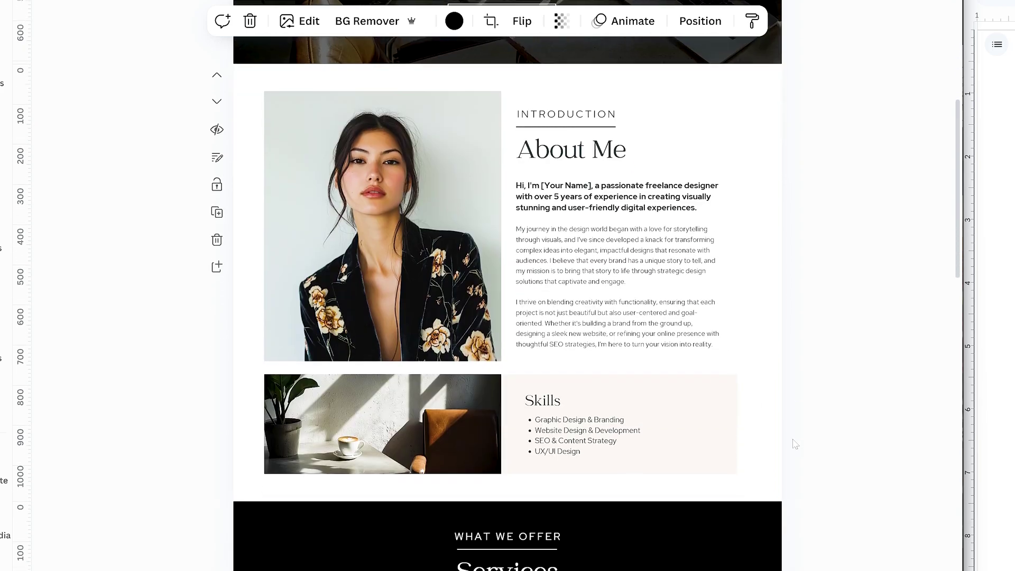
{"action": "scroll", "coordinate": [796, 444], "scroll_direction": "down", "scroll_amount": 5}
{"action": "scroll", "coordinate": [793, 309], "scroll_direction": "up", "scroll_amount": 5}
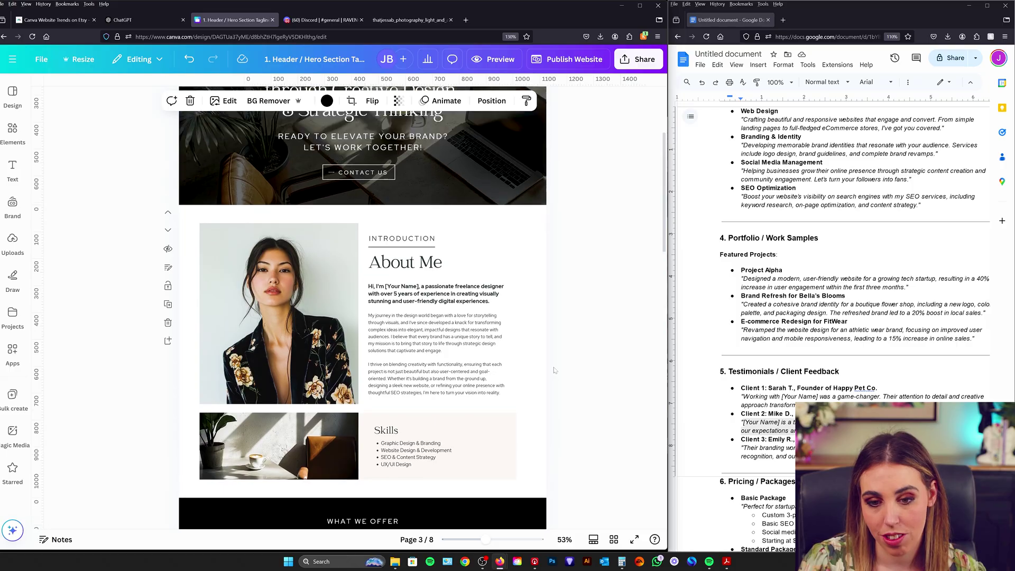
{"action": "scroll", "coordinate": [554, 370], "scroll_direction": "up", "scroll_amount": 3}
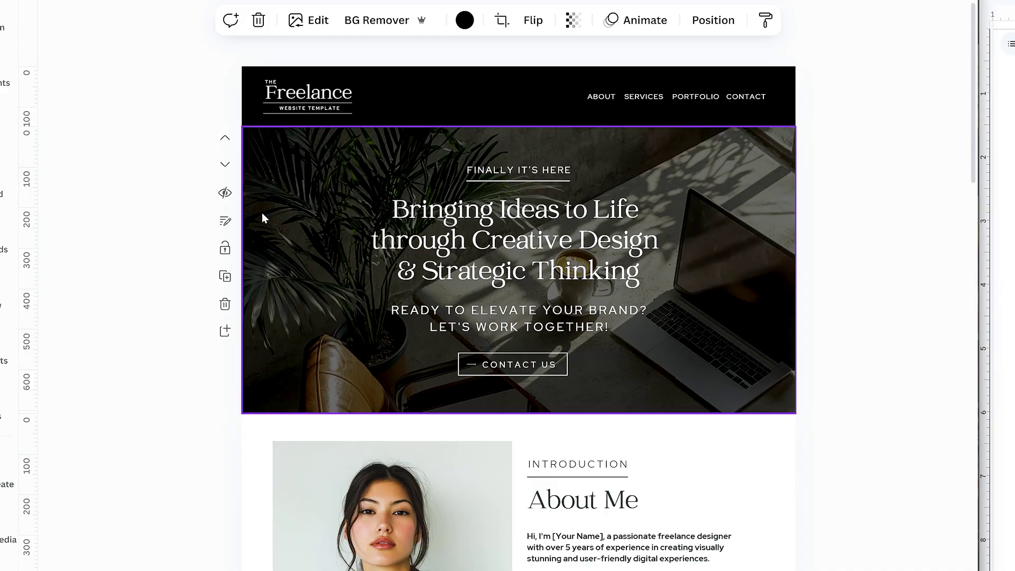
{"action": "scroll", "coordinate": [331, 286], "scroll_direction": "down", "scroll_amount": 3}
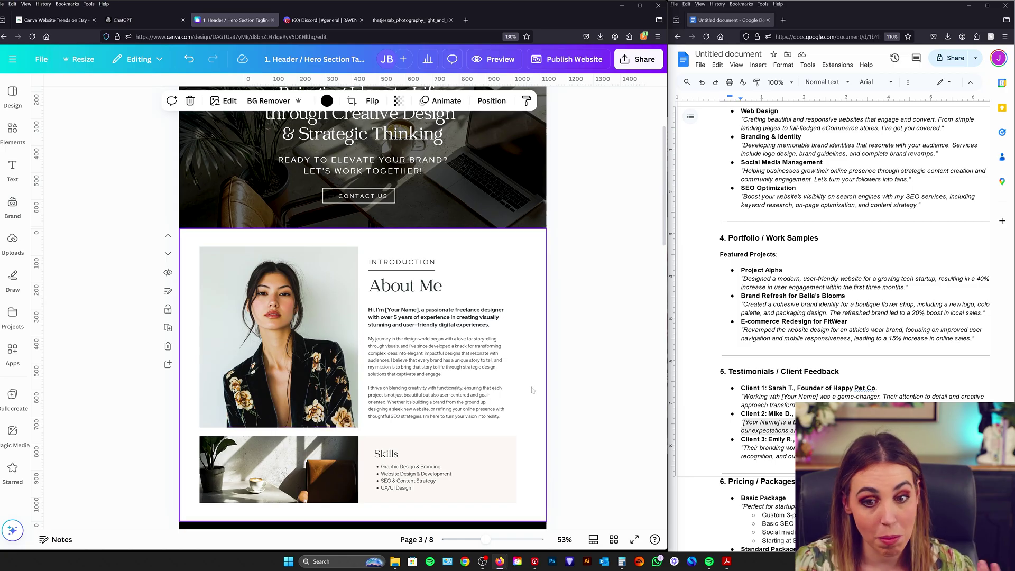
{"action": "scroll", "coordinate": [530, 388], "scroll_direction": "down", "scroll_amount": 1}
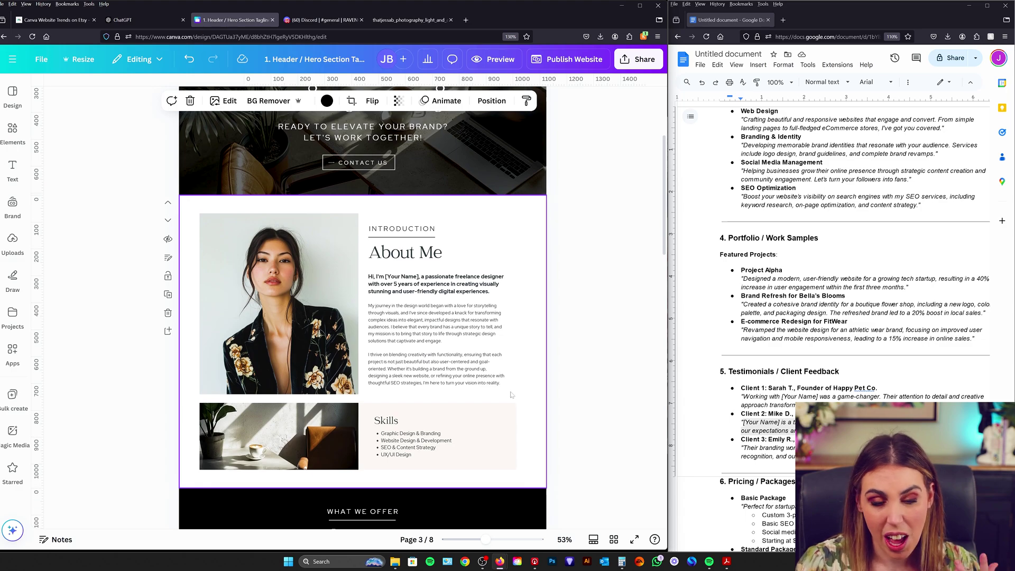
{"action": "scroll", "coordinate": [511, 395], "scroll_direction": "down", "scroll_amount": 7}
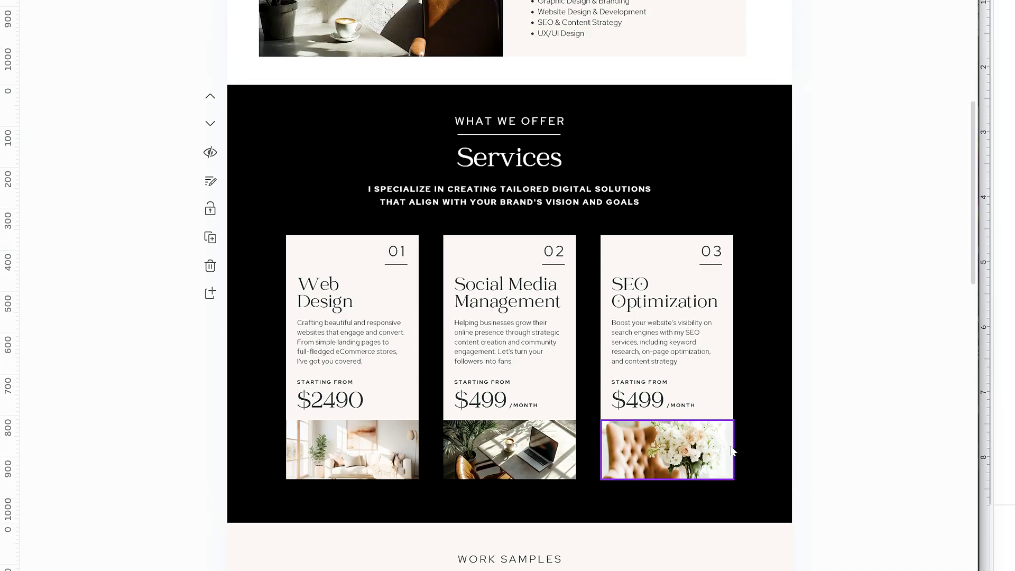
{"action": "scroll", "coordinate": [733, 449], "scroll_direction": "up", "scroll_amount": 1}
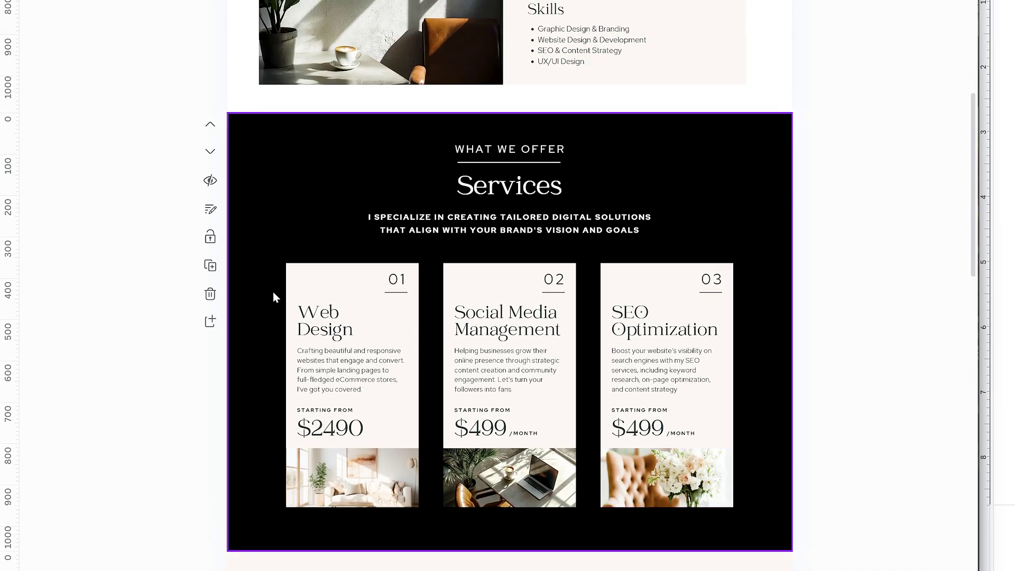
{"action": "scroll", "coordinate": [682, 477], "scroll_direction": "down", "scroll_amount": 10}
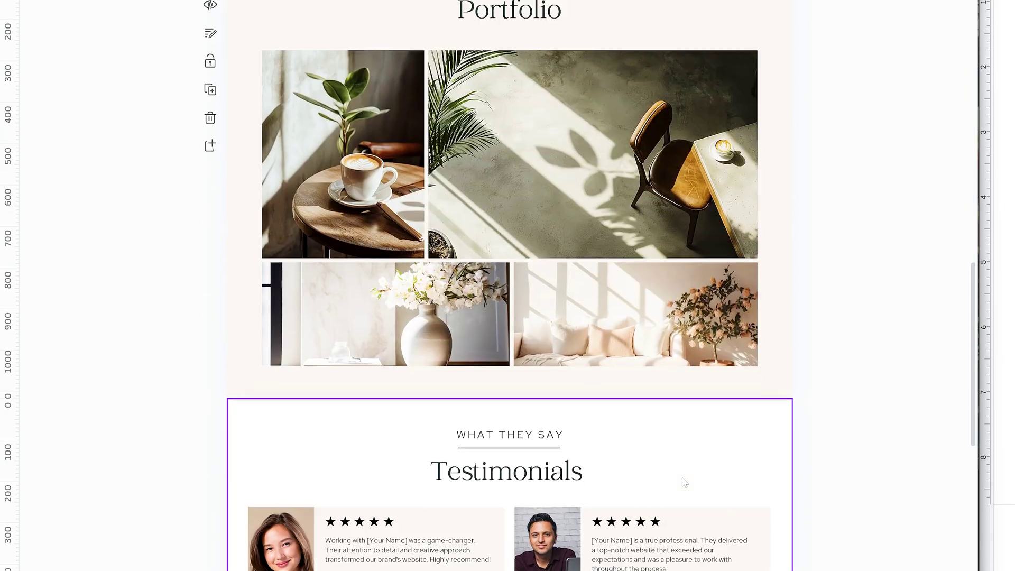
{"action": "scroll", "coordinate": [682, 492], "scroll_direction": "up", "scroll_amount": 3}
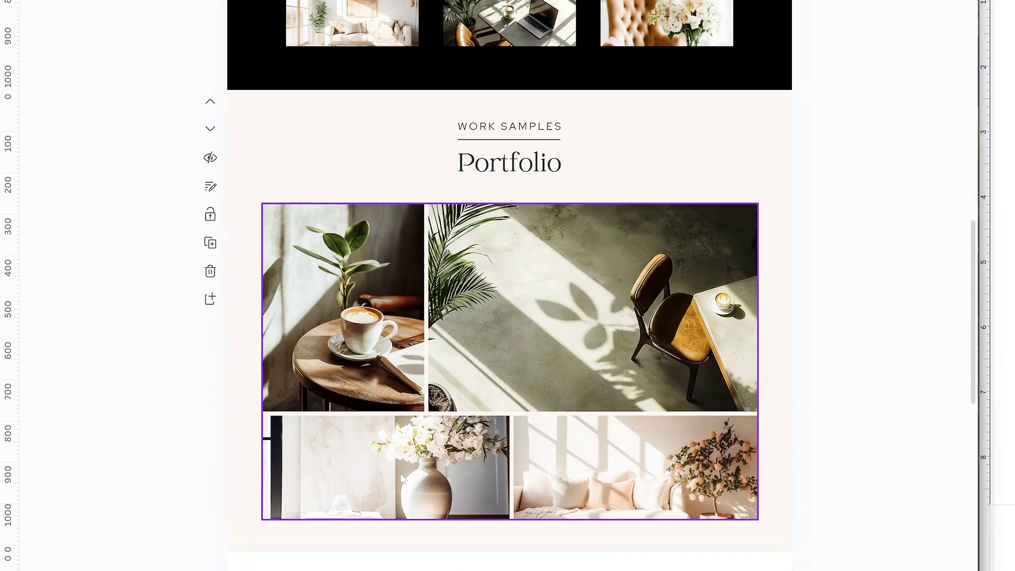
{"action": "scroll", "coordinate": [401, 479], "scroll_direction": "down", "scroll_amount": 8}
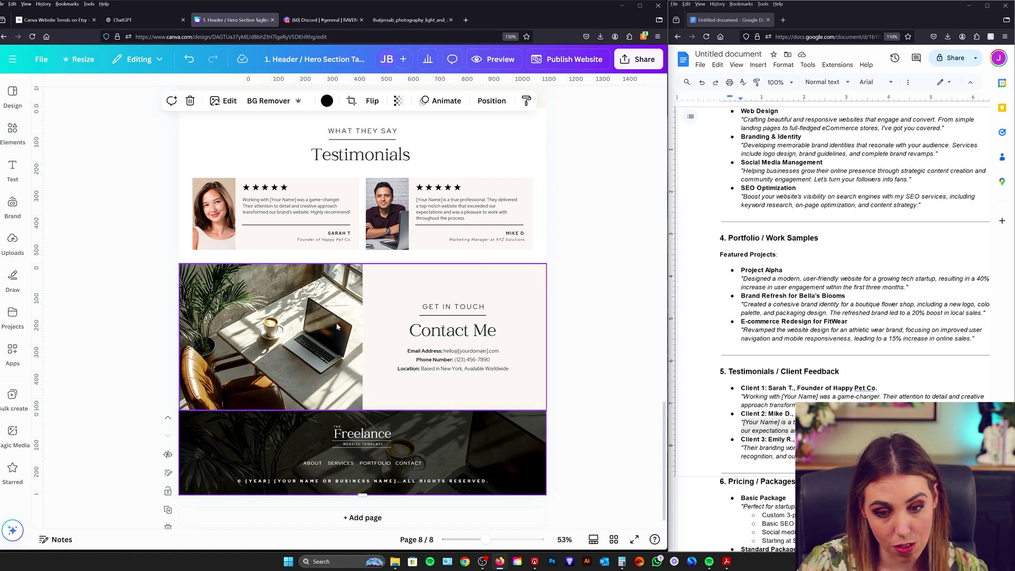
{"action": "scroll", "coordinate": [450, 397], "scroll_direction": "up", "scroll_amount": 6}
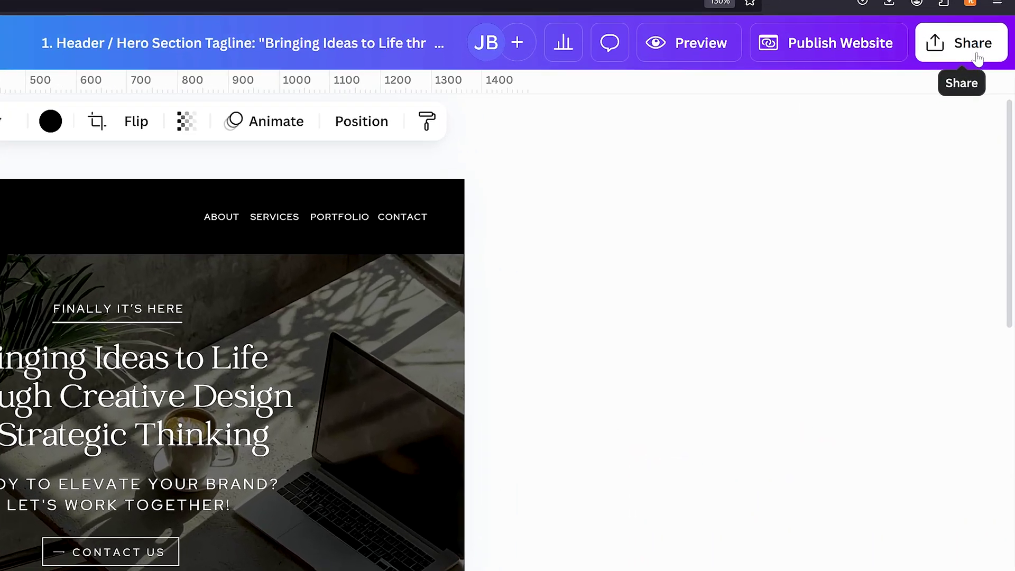
Generate a template link from the Share menu and copy its URL.
{"action": "left_click", "coordinate": [994, 66]}
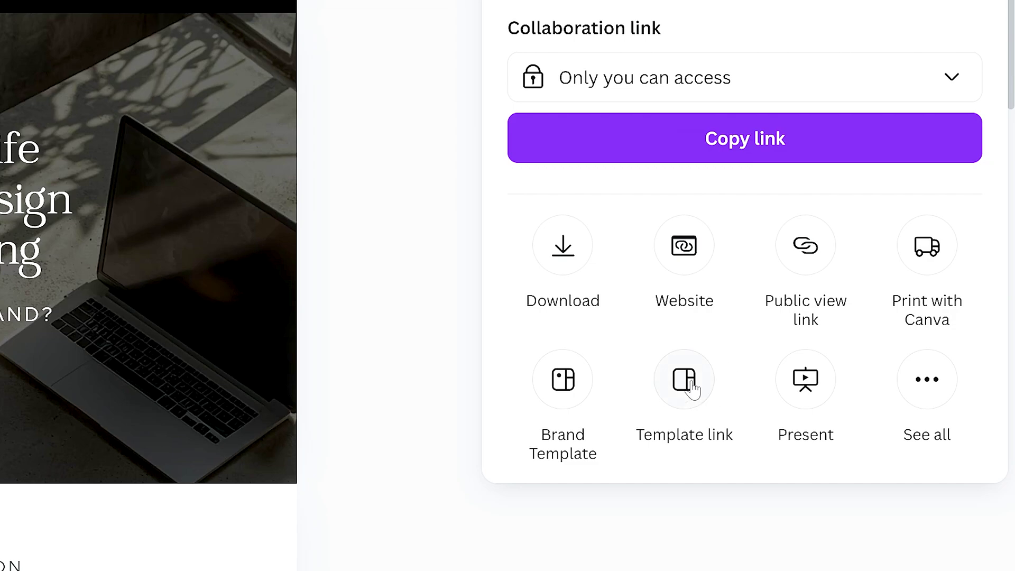
{"action": "left_click", "coordinate": [691, 392]}
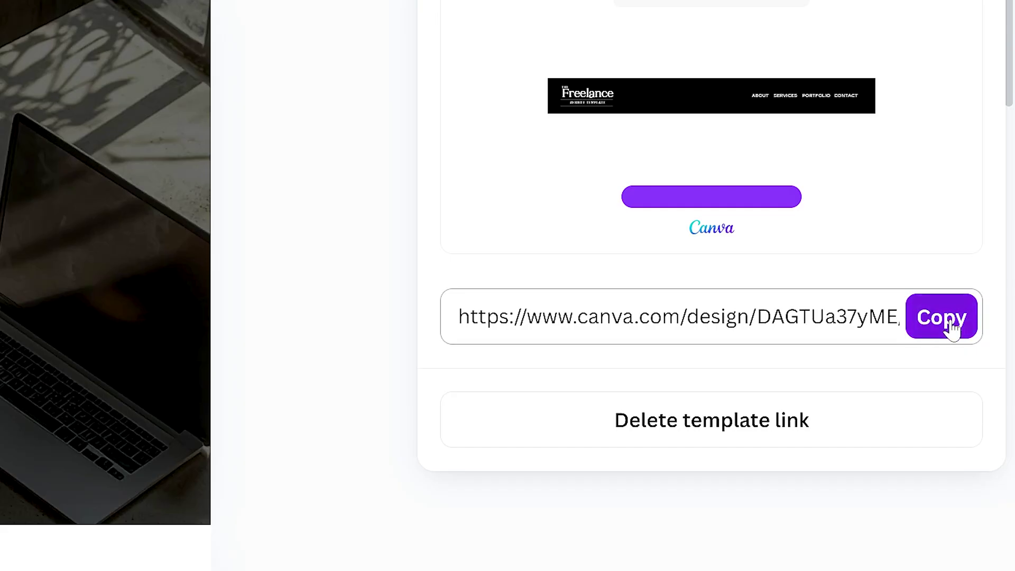
{"action": "left_click", "coordinate": [952, 327]}
Load the copied template link in a new Firefox tab.
{"action": "left_click", "coordinate": [561, 20]}
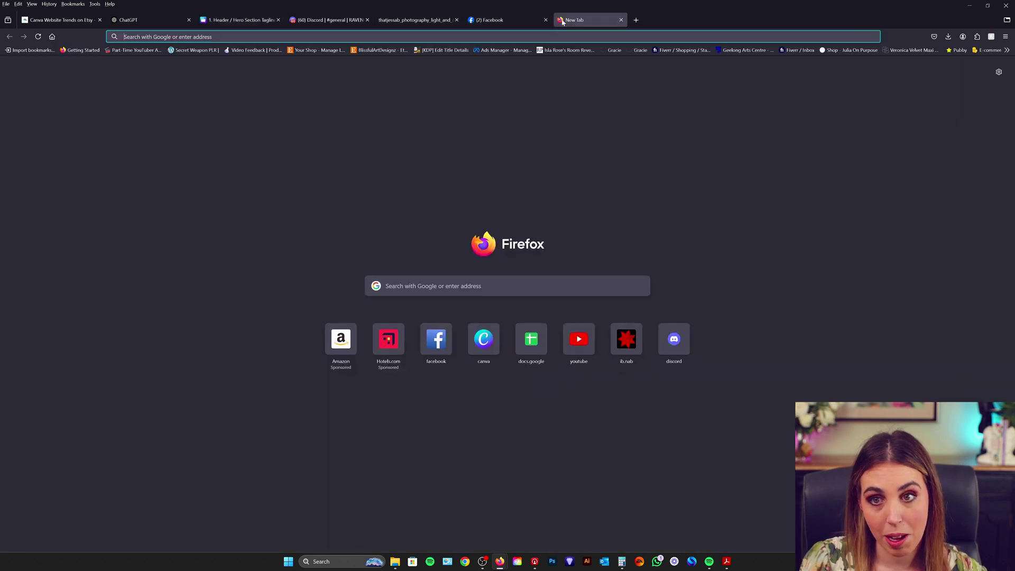
{"action": "key", "text": "ctrl+v"}
{"action": "key", "text": "Return"}
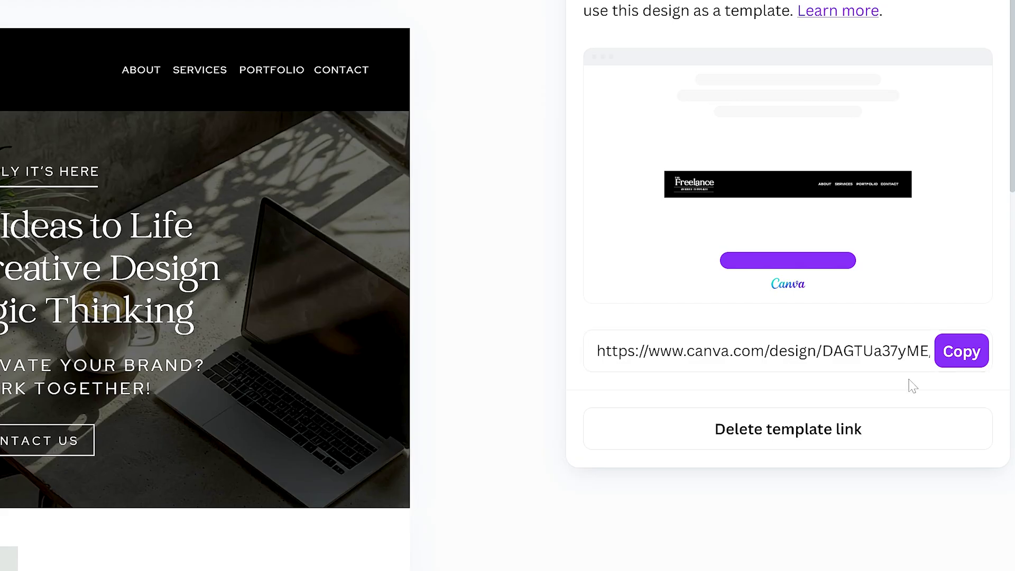
Copy the template link URL once more from the Template link panel.
{"action": "left_click", "coordinate": [980, 161]}
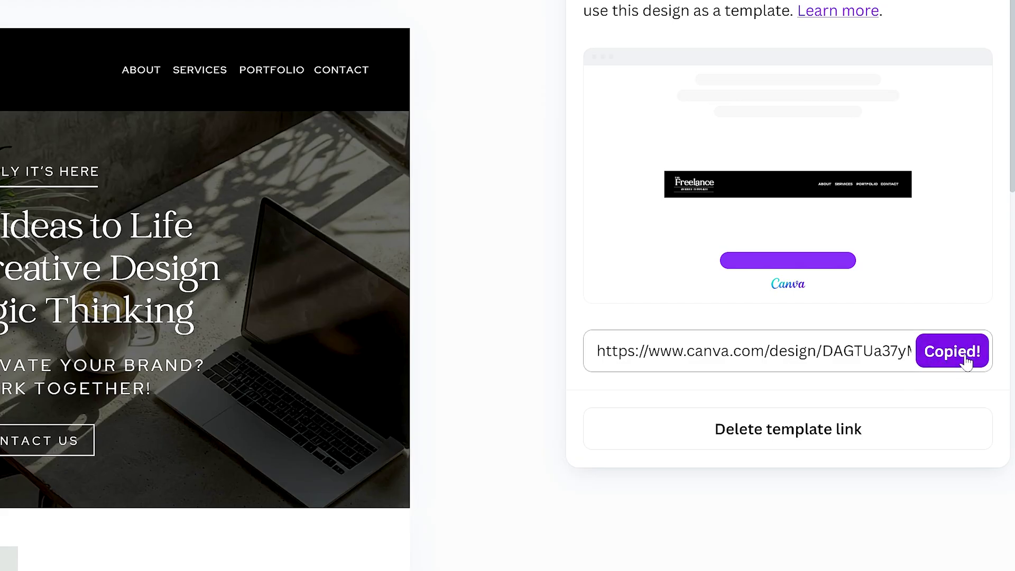